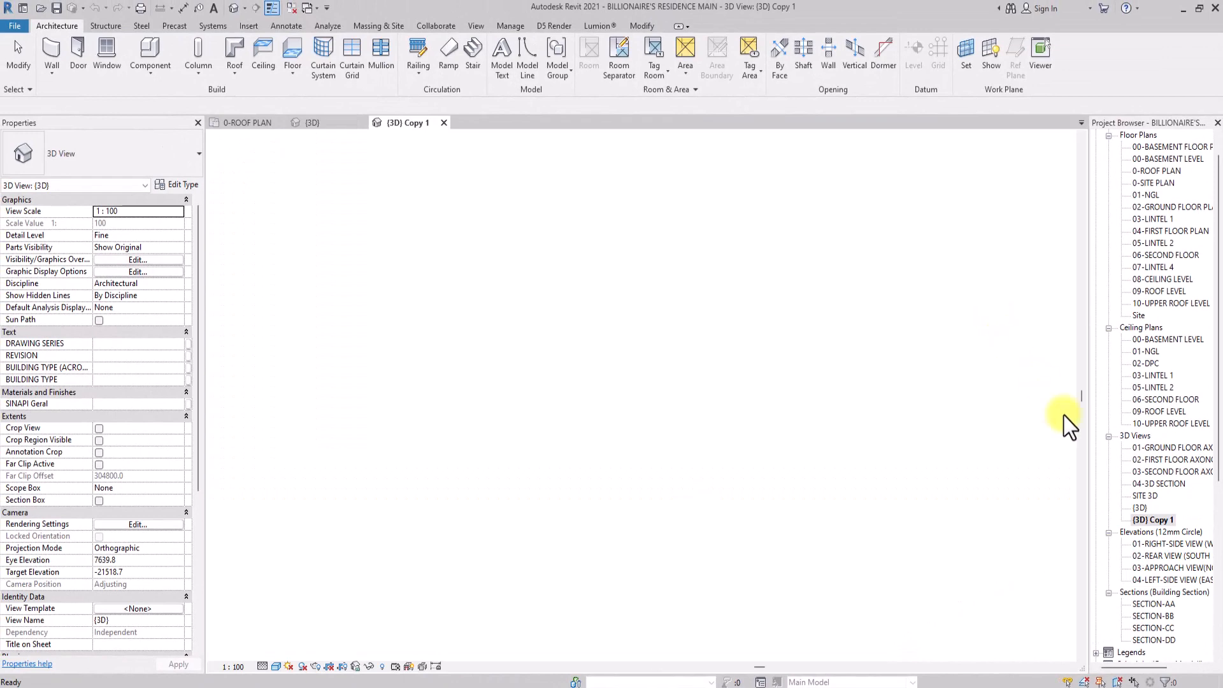
# Rename the duplicated 3D view to 01-axonometric and open it.
pyautogui.doubleClick(1150, 520)
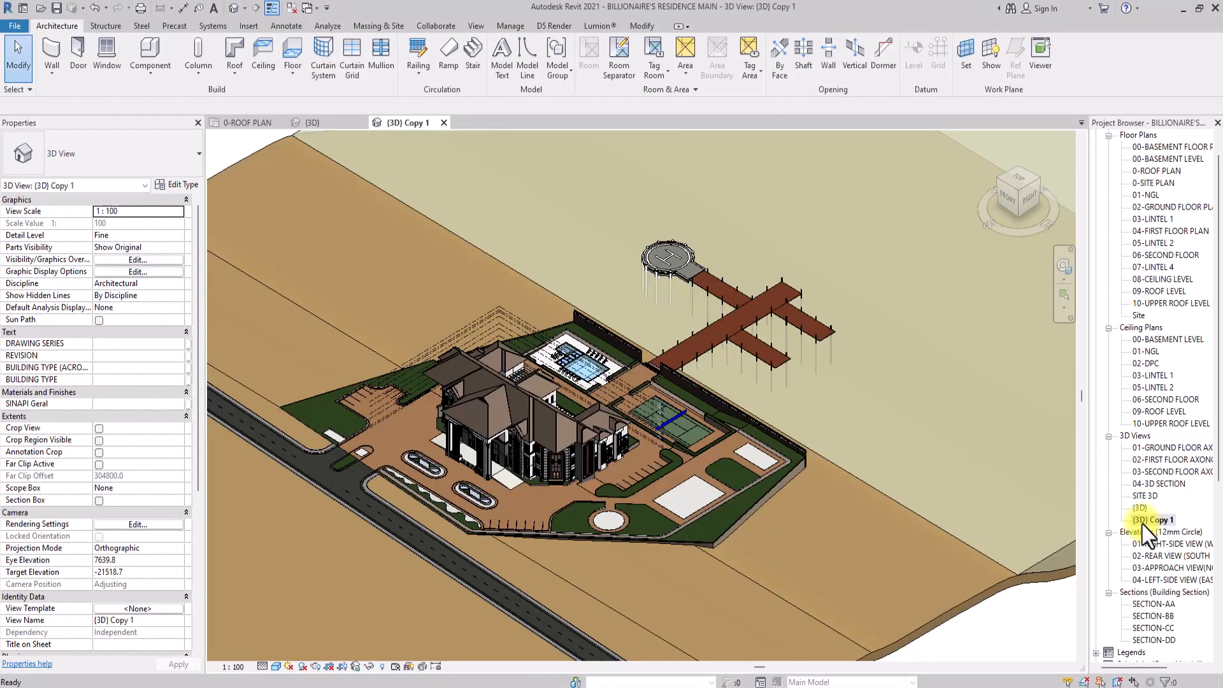
pyautogui.rightClick(1144, 521)
pyautogui.click(1086, 408)
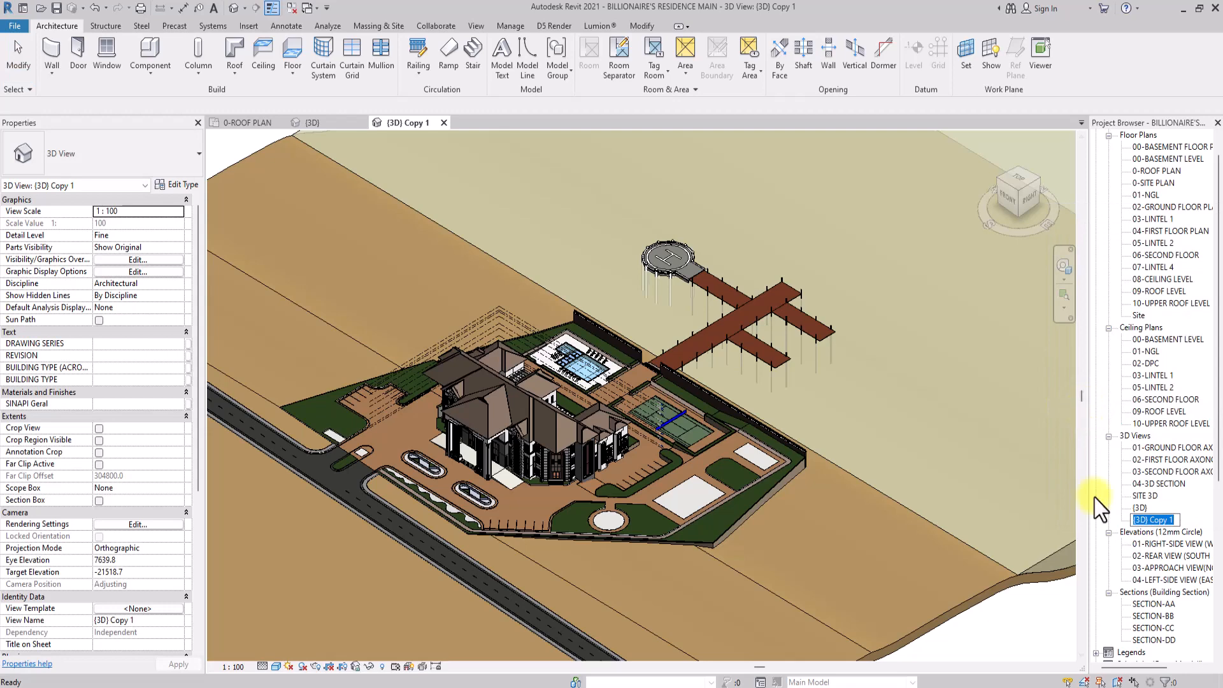
pyautogui.press('BackSpace')
pyautogui.write('01-axonometric')
pyautogui.press('Return')
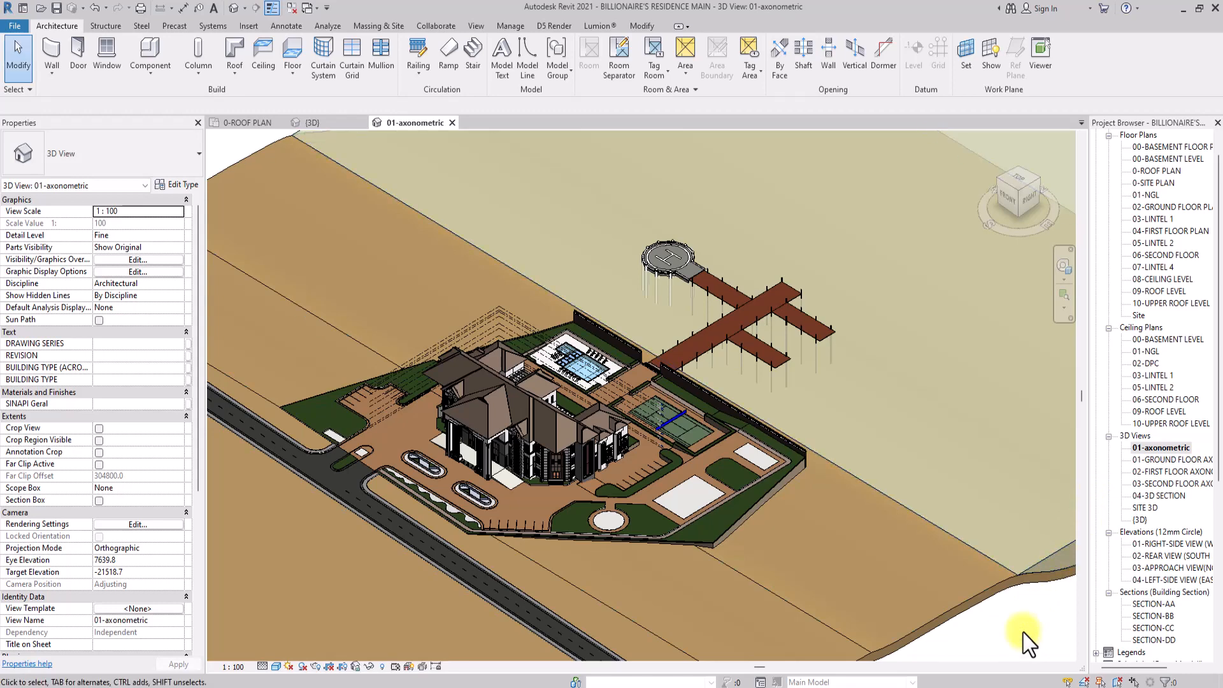
pyautogui.doubleClick(1160, 447)
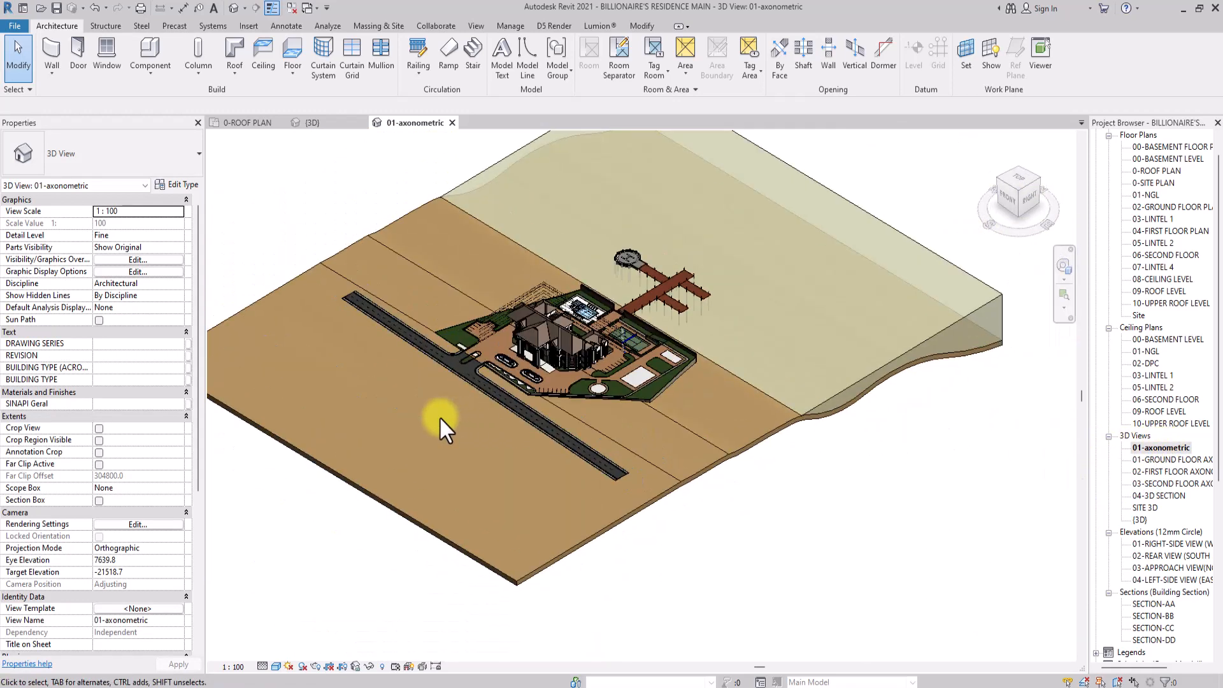
# Orient the 01-axonometric view to the isometric corner and enable its section box.
pyautogui.click(1021, 191)
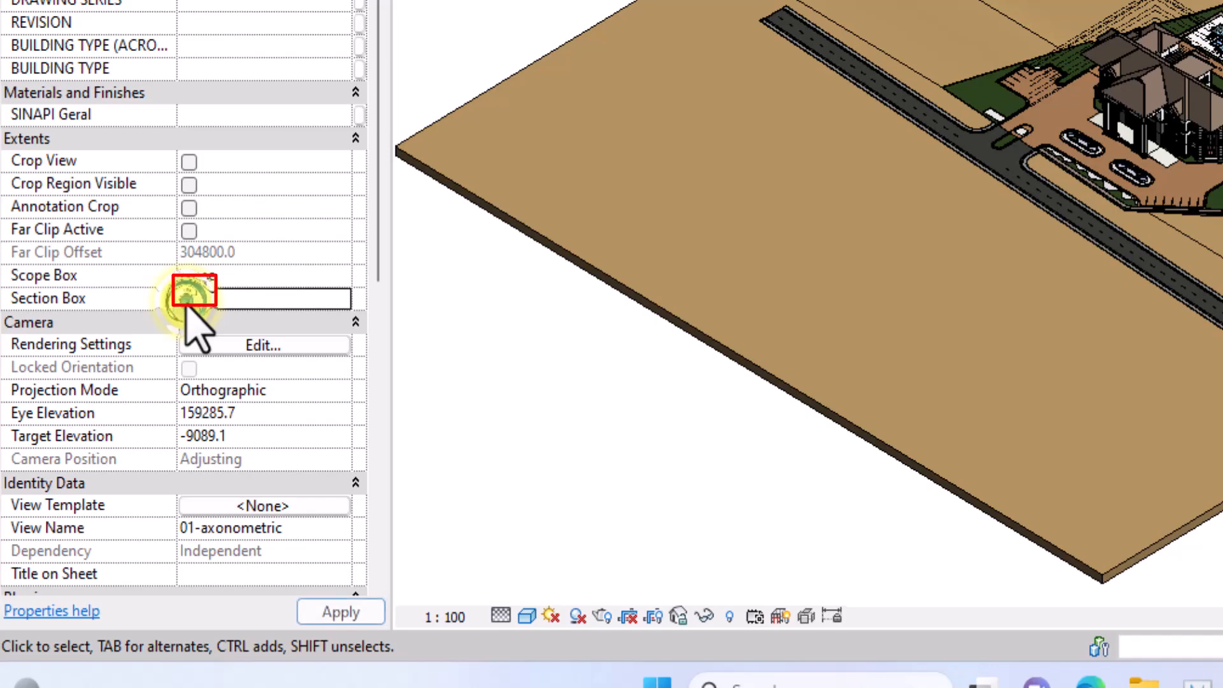
pyautogui.click(189, 299)
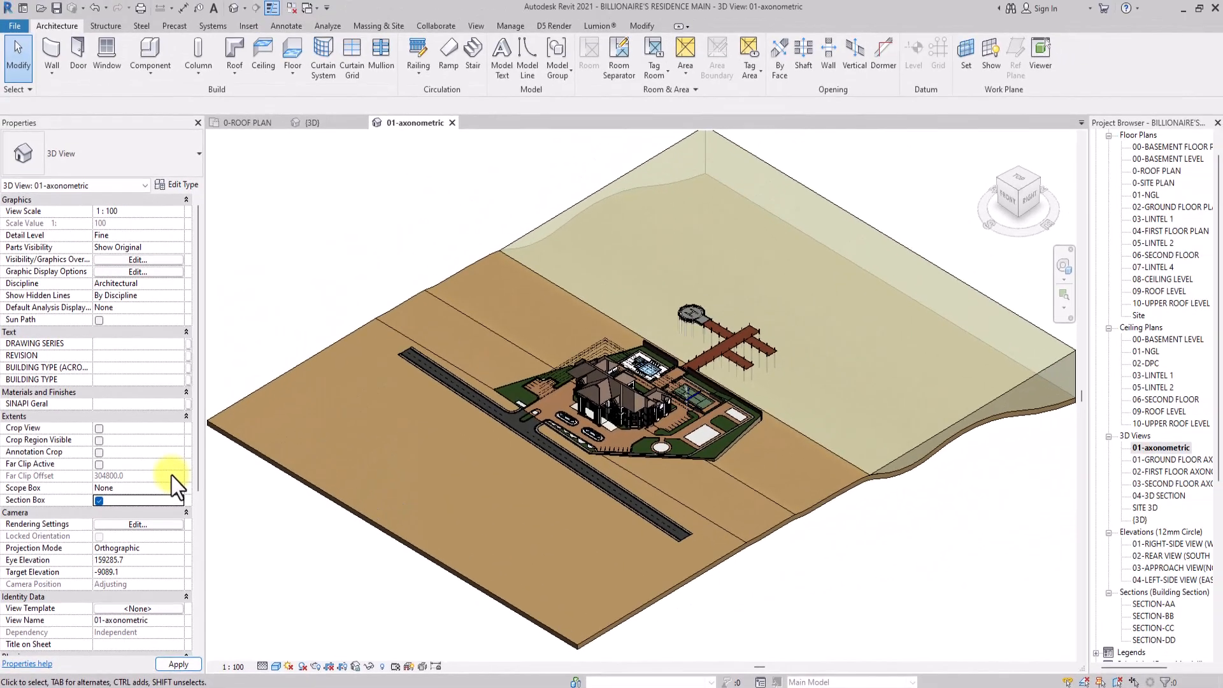
pyautogui.scroll(-3, 460, 346)
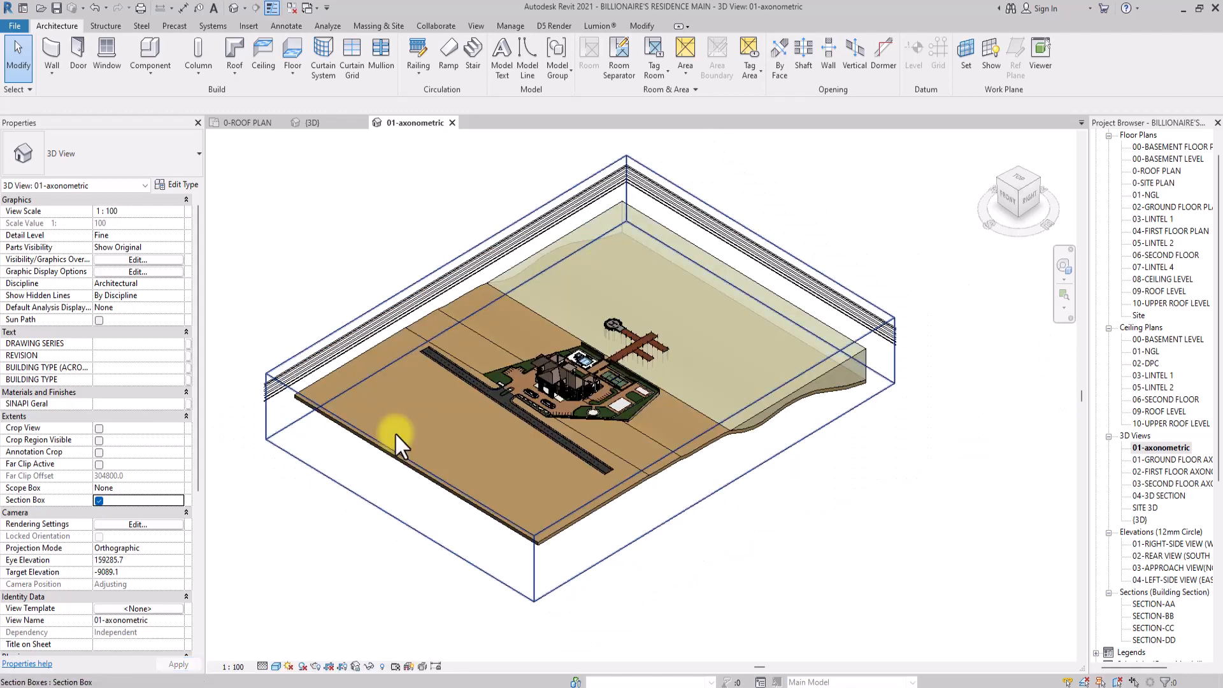
# Pull the sides of the section box inward to crop the surrounding terrain around the house.
pyautogui.click(297, 394)
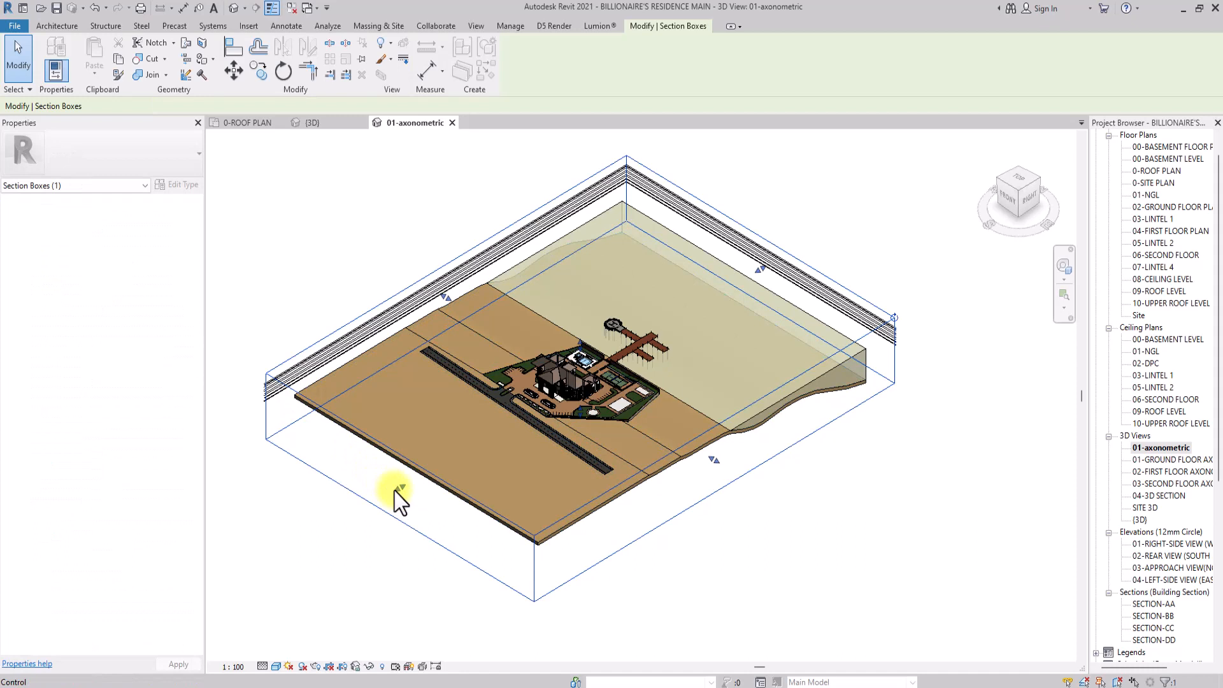
pyautogui.moveTo(395, 491); pyautogui.dragTo(733, 446)
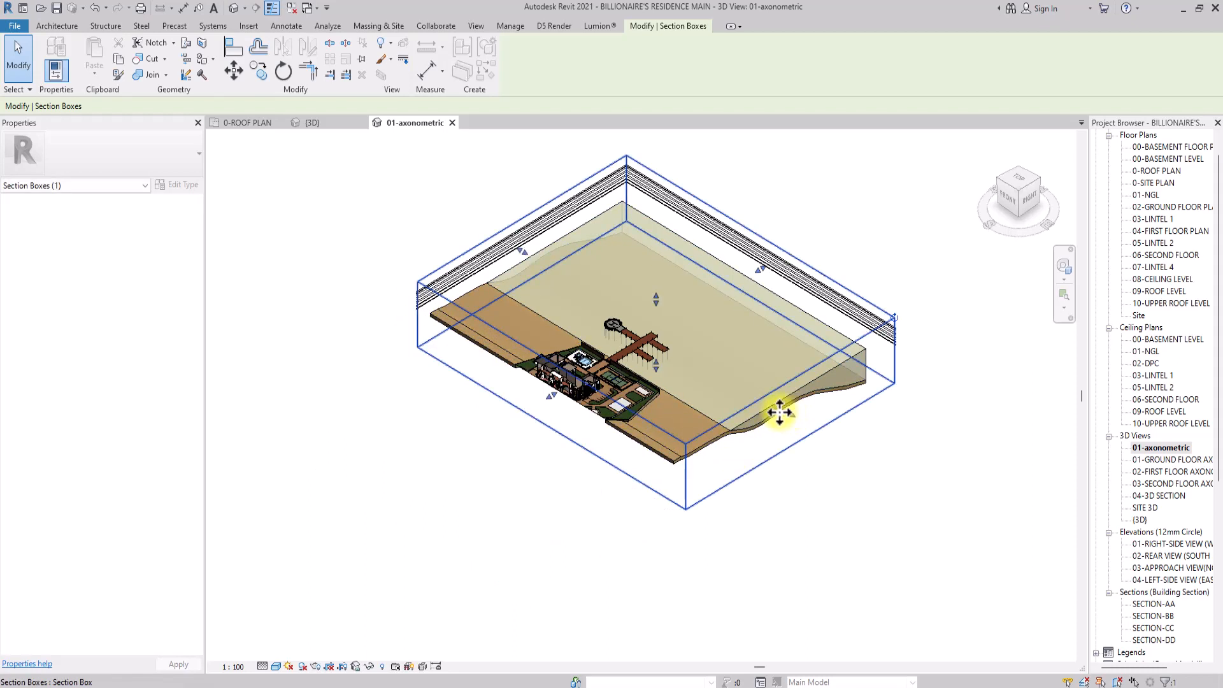
pyautogui.moveTo(552, 397); pyautogui.dragTo(682, 417)
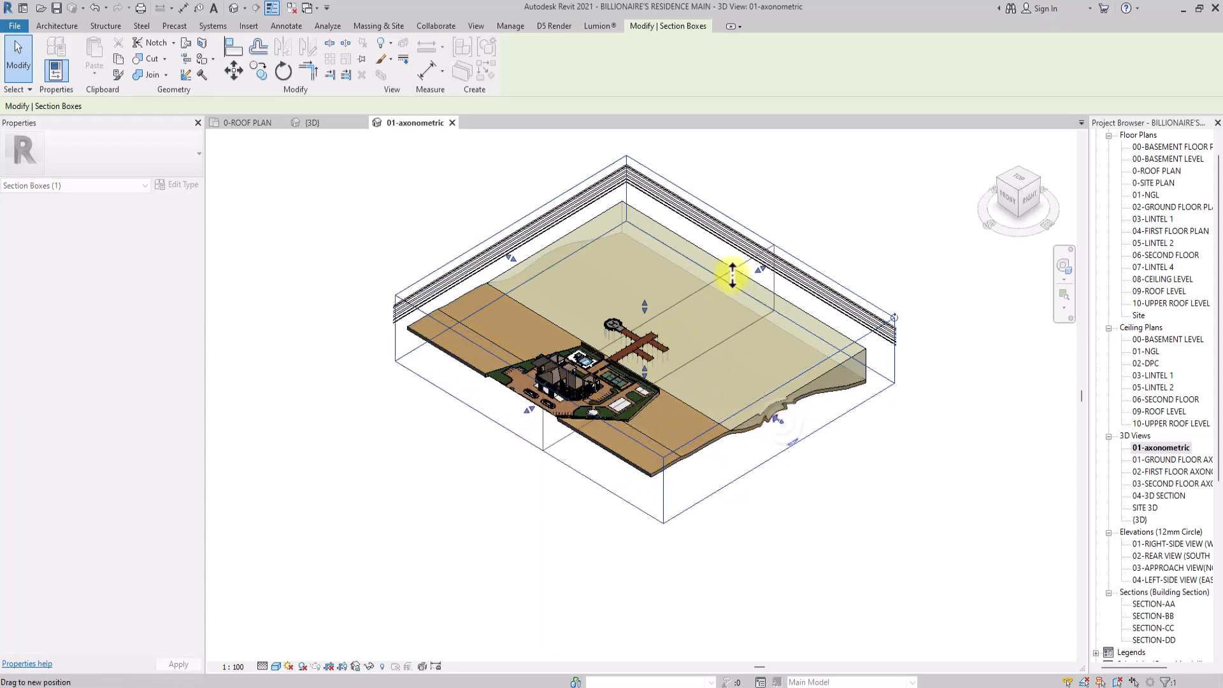
pyautogui.moveTo(660, 349); pyautogui.dragTo(682, 361)
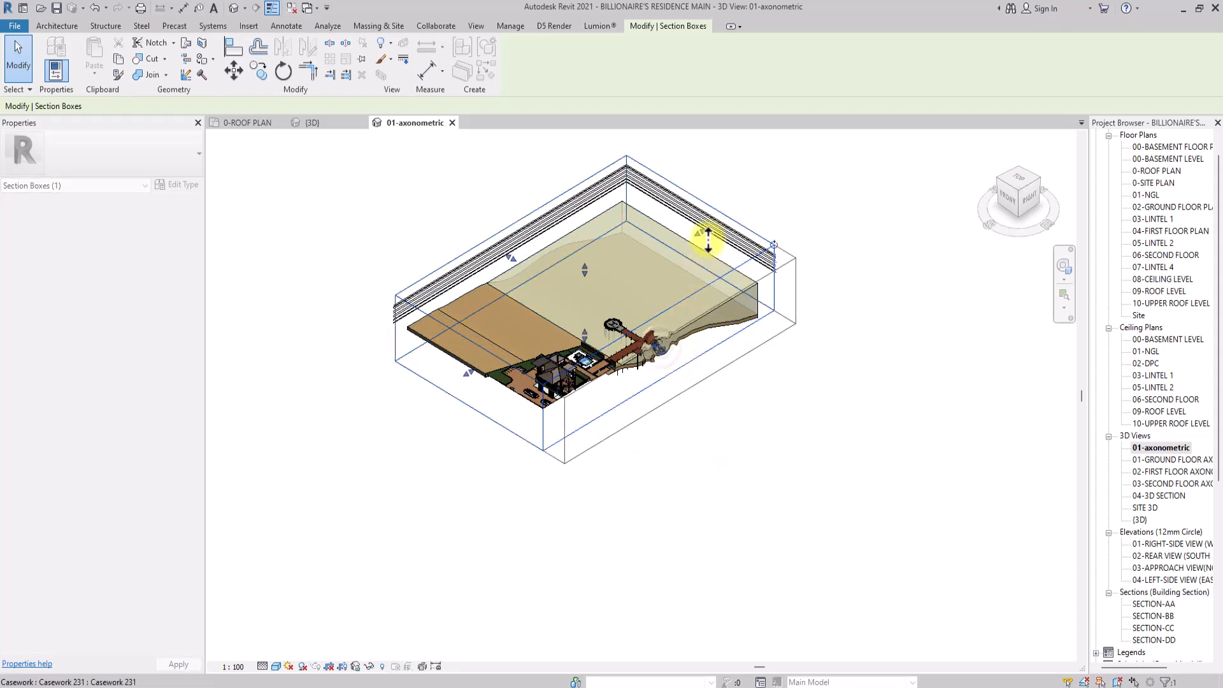
pyautogui.moveTo(607, 307); pyautogui.dragTo(545, 386)
pyautogui.scroll(6, 515, 384)
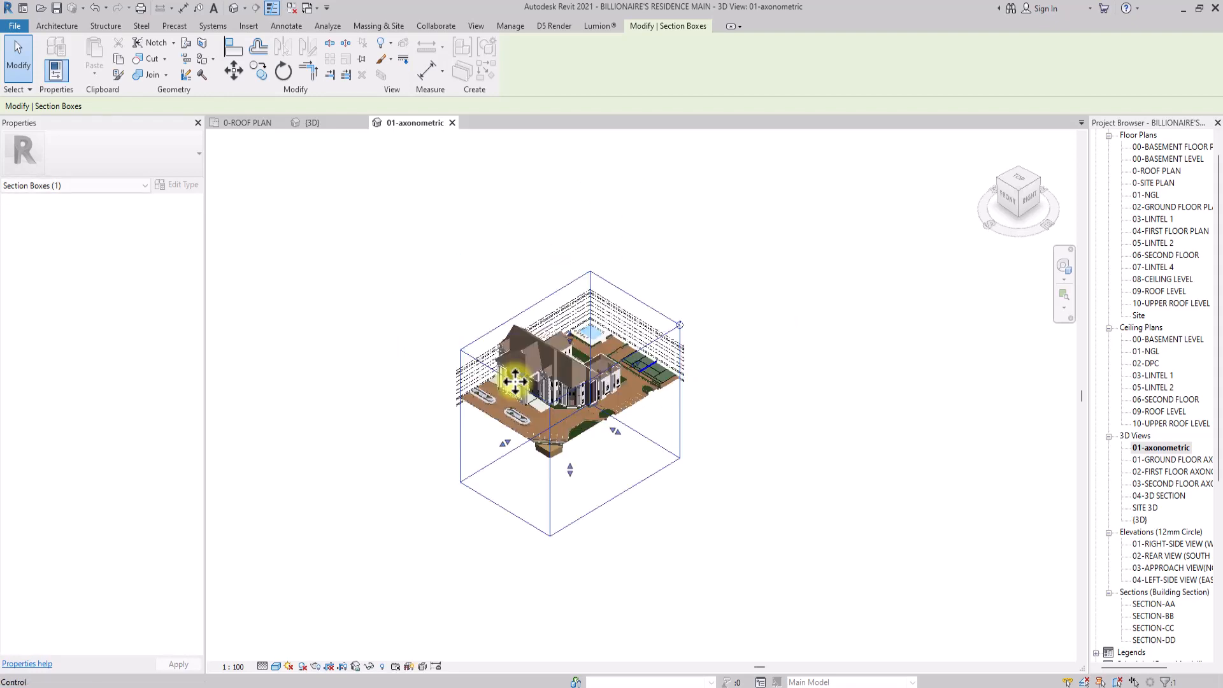
# Bring the section box's top face down to the ground-floor walls and extend its left side past the building in the front view.
pyautogui.moveTo(722, 230); pyautogui.dragTo(724, 330)
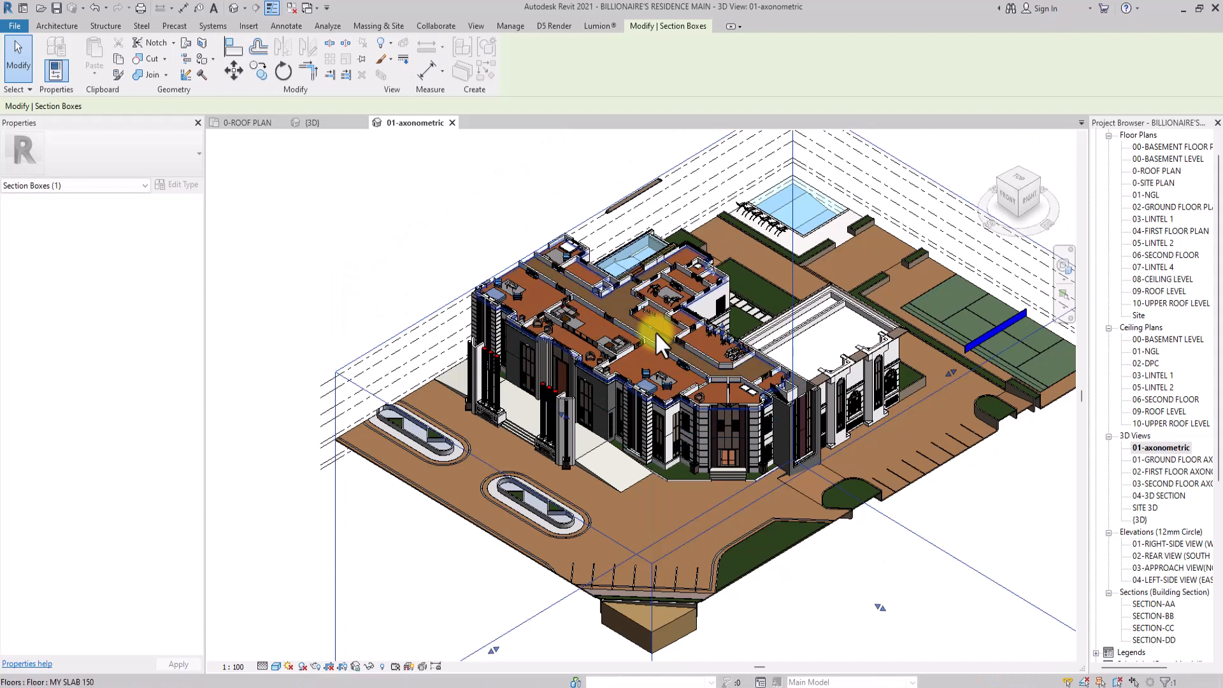
pyautogui.scroll(-1, 660, 332)
pyautogui.moveTo(717, 326); pyautogui.dragTo(716, 400)
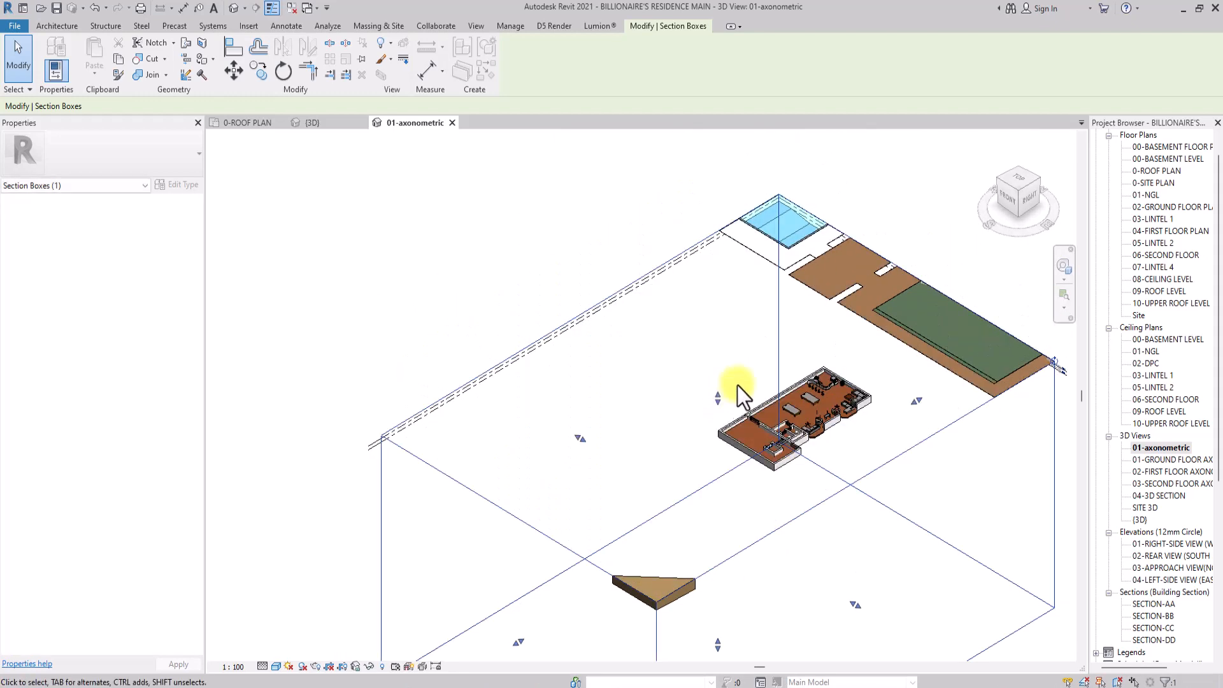
pyautogui.click(1007, 196)
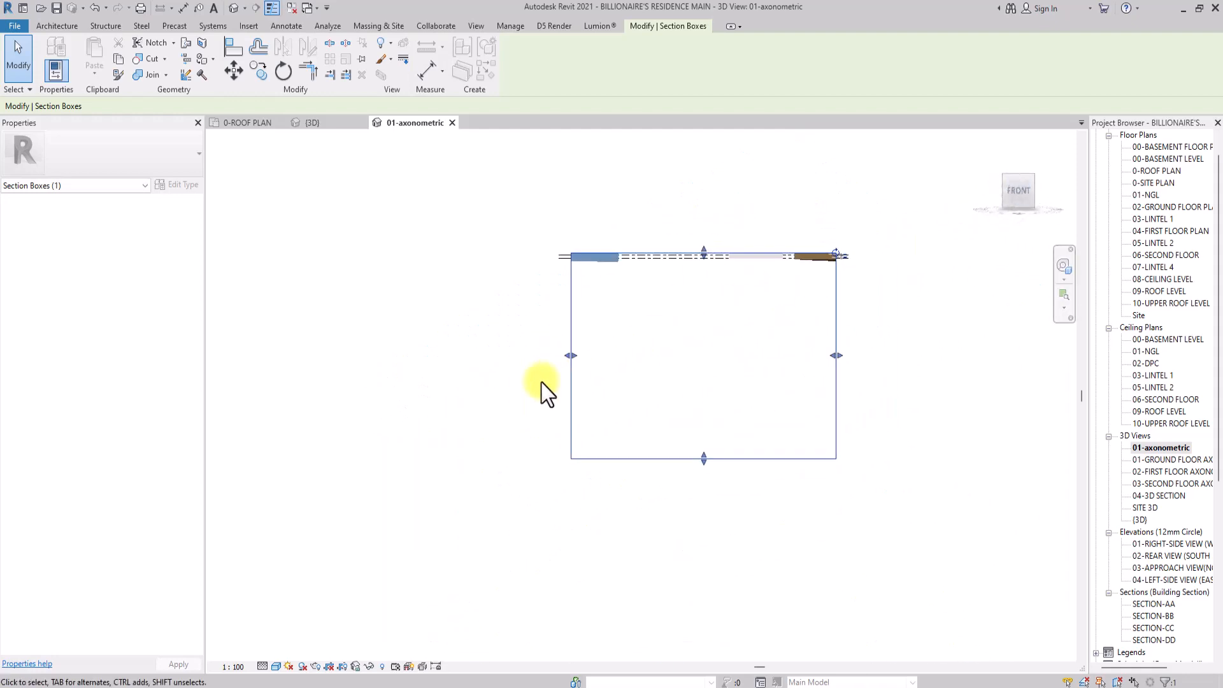
pyautogui.moveTo(505, 396); pyautogui.dragTo(303, 398)
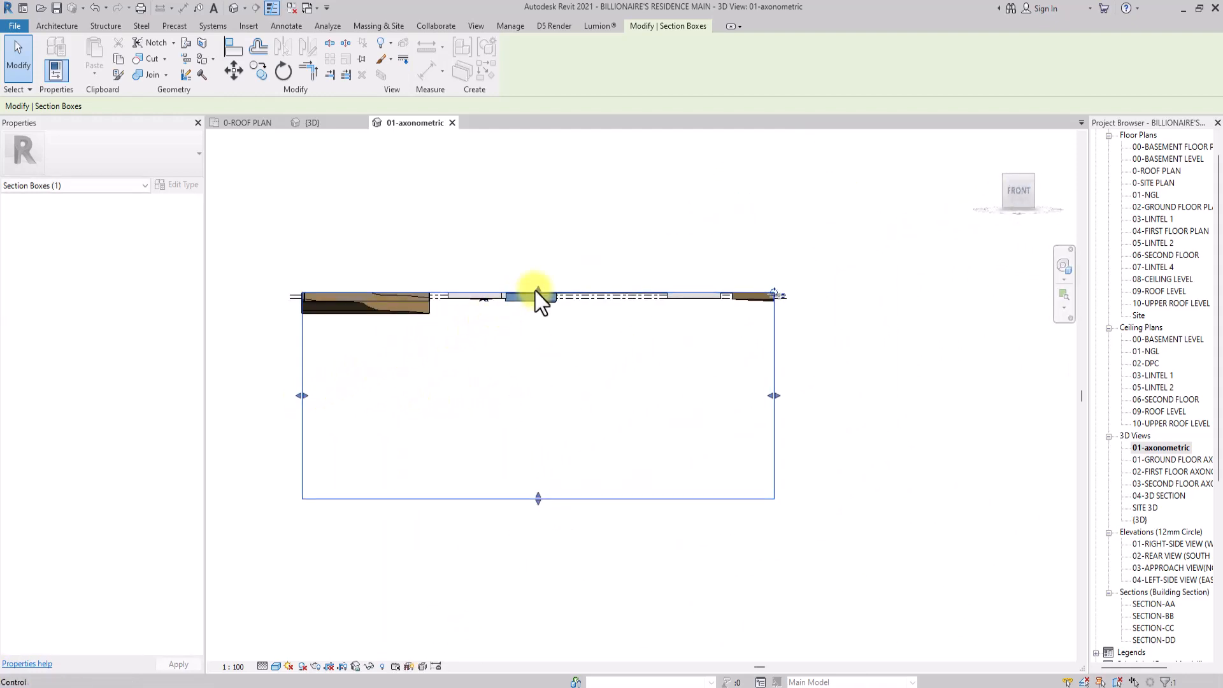
pyautogui.moveTo(535, 292); pyautogui.dragTo(537, 263)
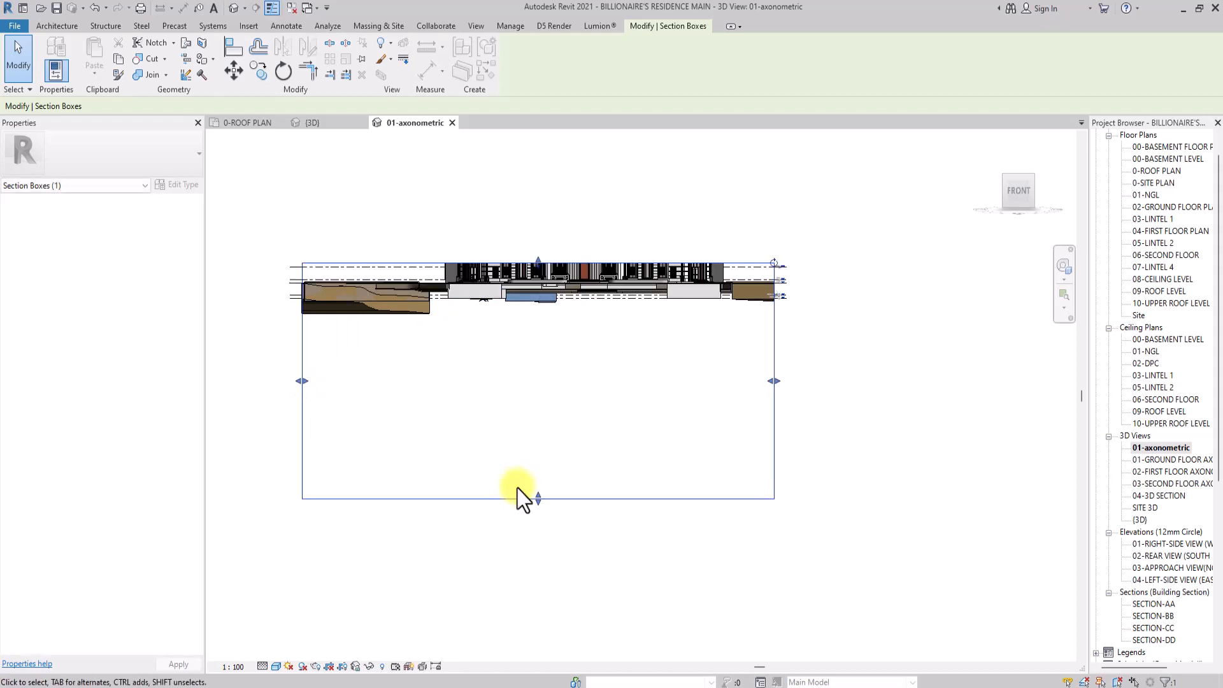
# Raise the section box's bottom face to just under the ground floor and lower its top face to cut through the ground-floor walls.
pyautogui.scroll(2, 517, 488)
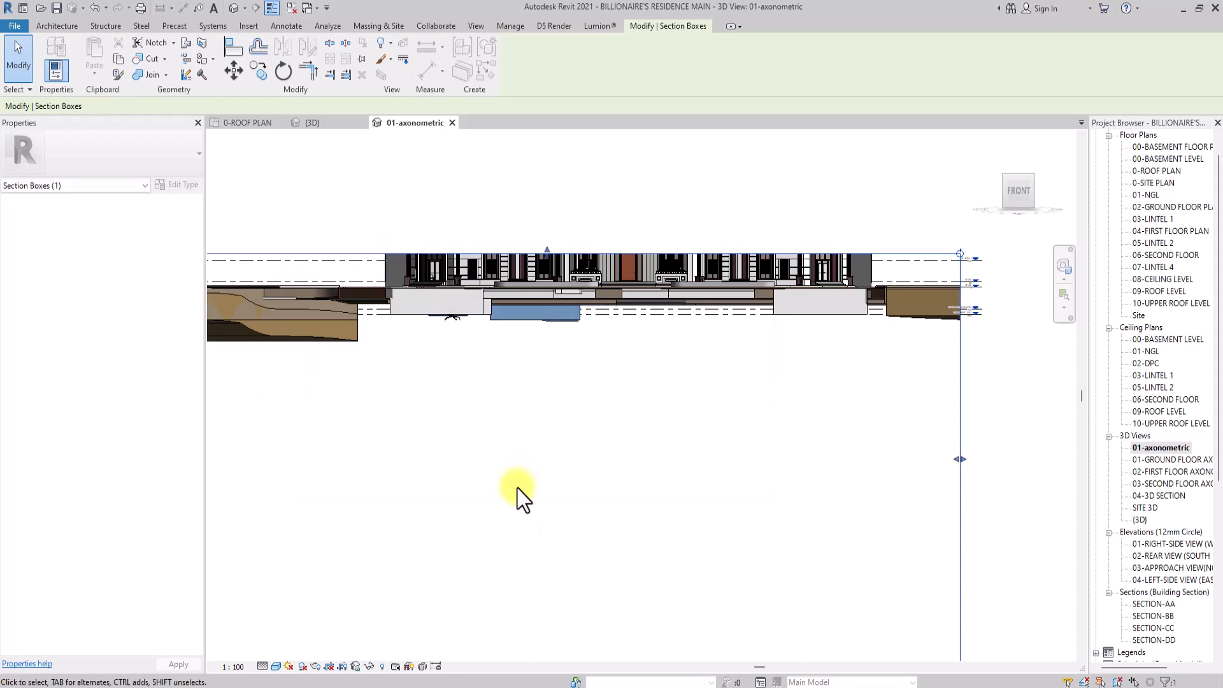
pyautogui.scroll(-2, 517, 493)
pyautogui.moveTo(539, 518); pyautogui.dragTo(514, 316)
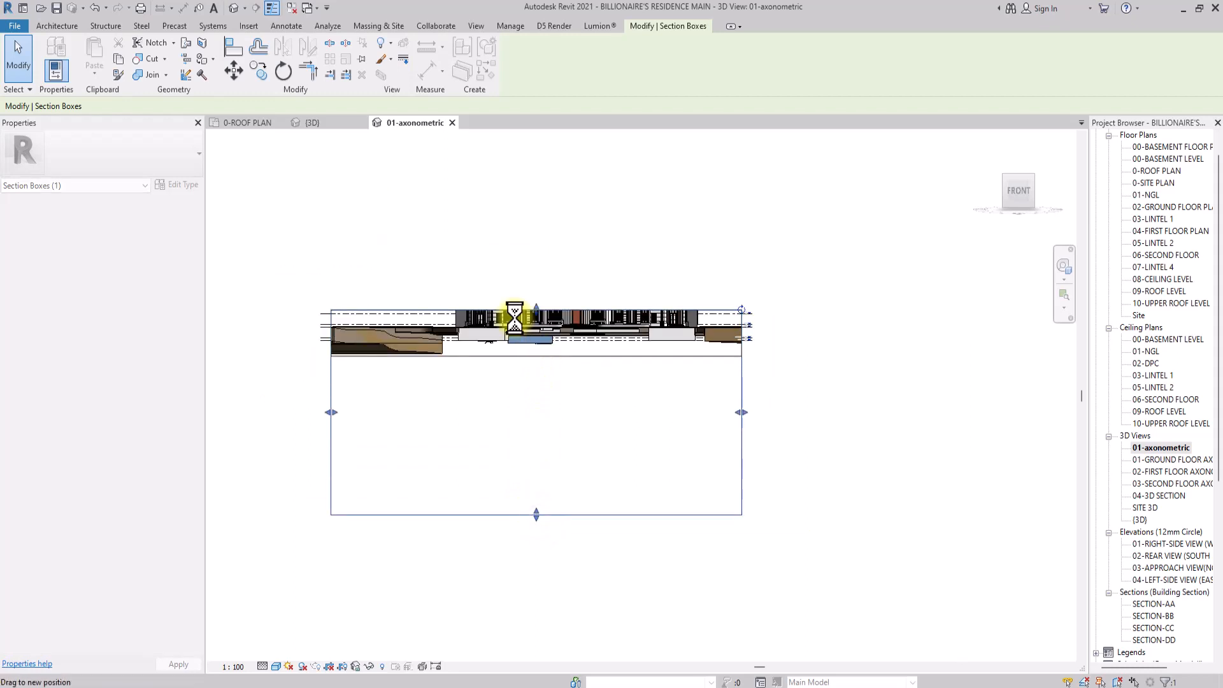
pyautogui.scroll(4, 514, 316)
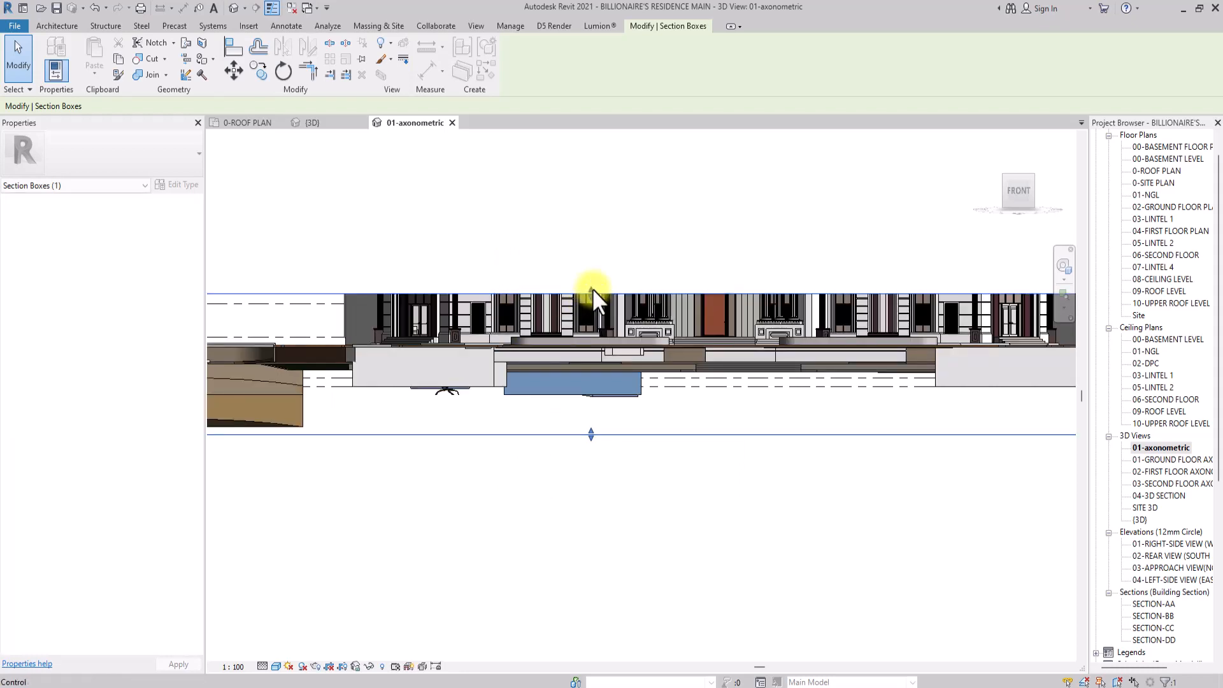
pyautogui.moveTo(592, 289); pyautogui.dragTo(584, 423)
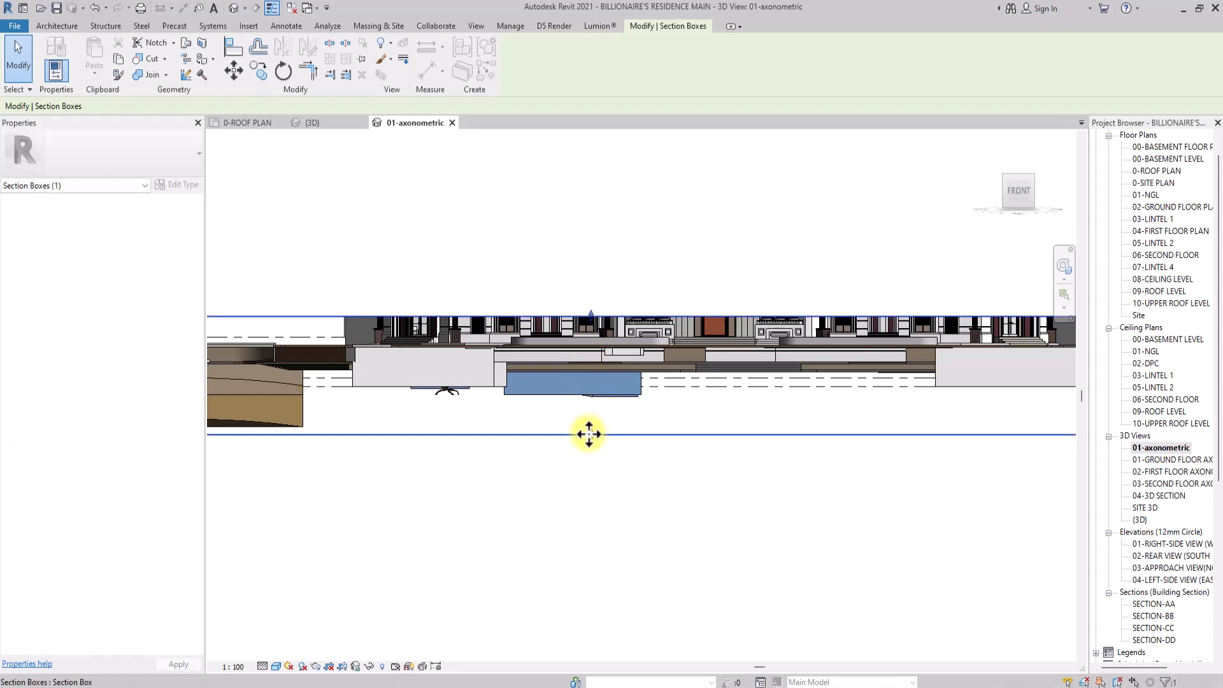
pyautogui.moveTo(593, 439); pyautogui.dragTo(609, 350)
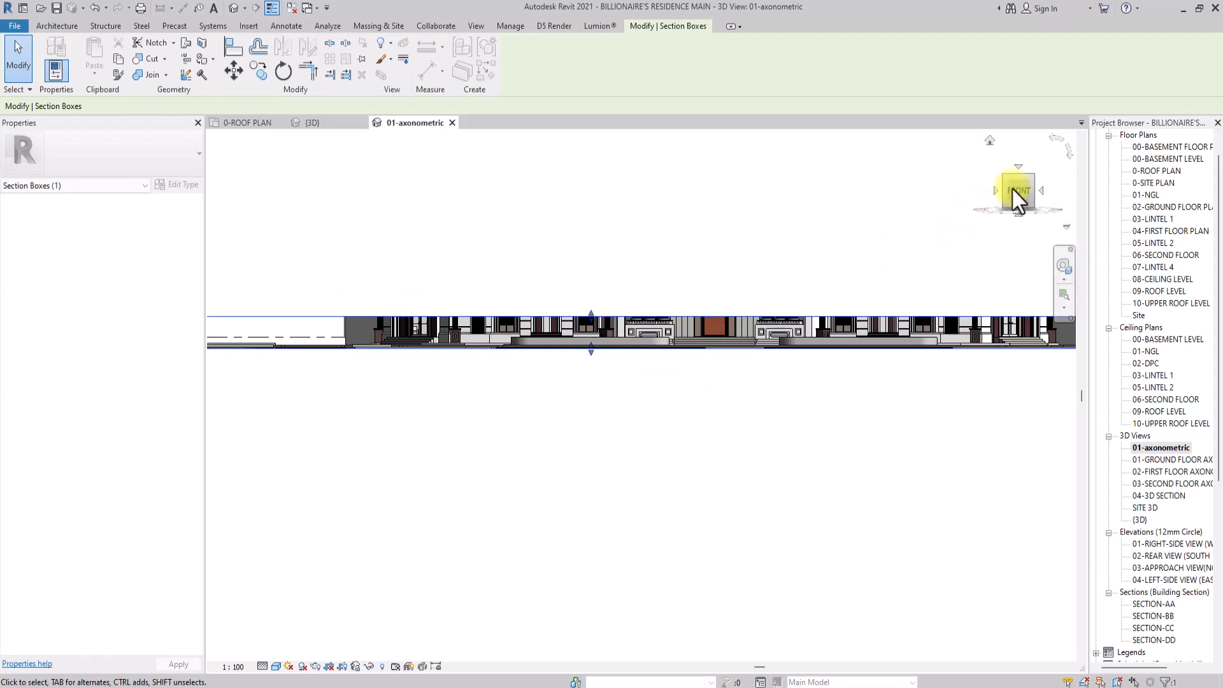
# Return to the isometric orientation and tighten the section box's left, rear and front sides around the ground-floor plan.
pyautogui.click(1033, 180)
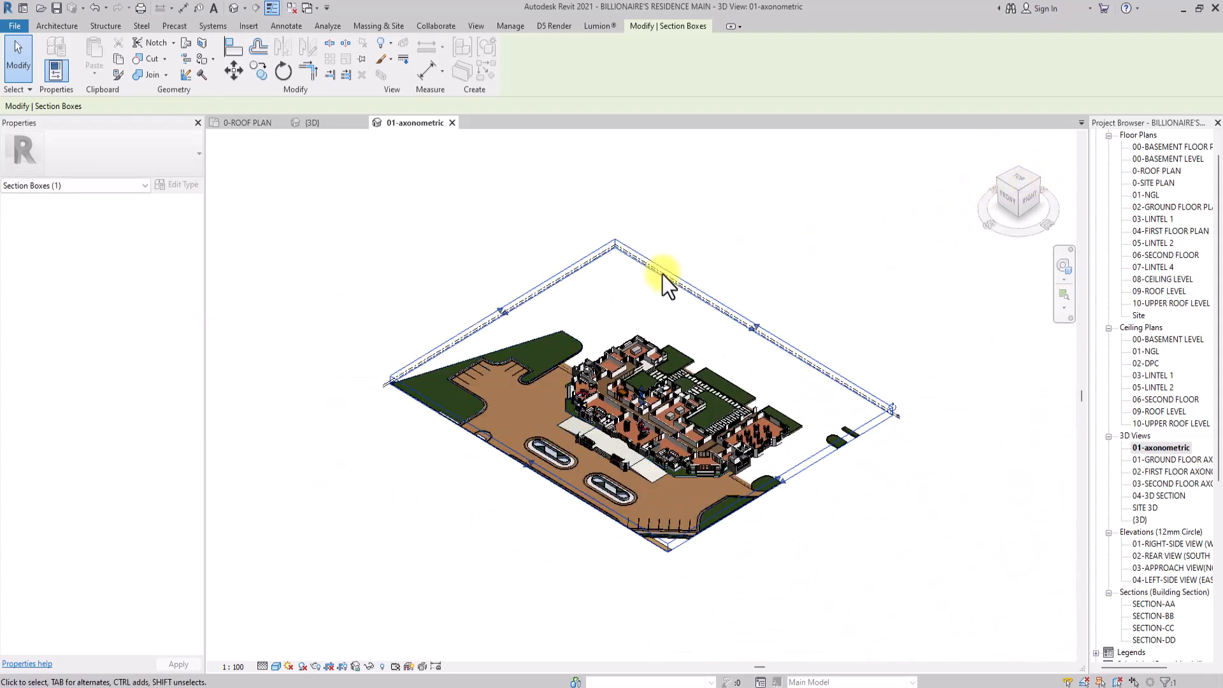
pyautogui.moveTo(503, 312); pyautogui.dragTo(574, 360)
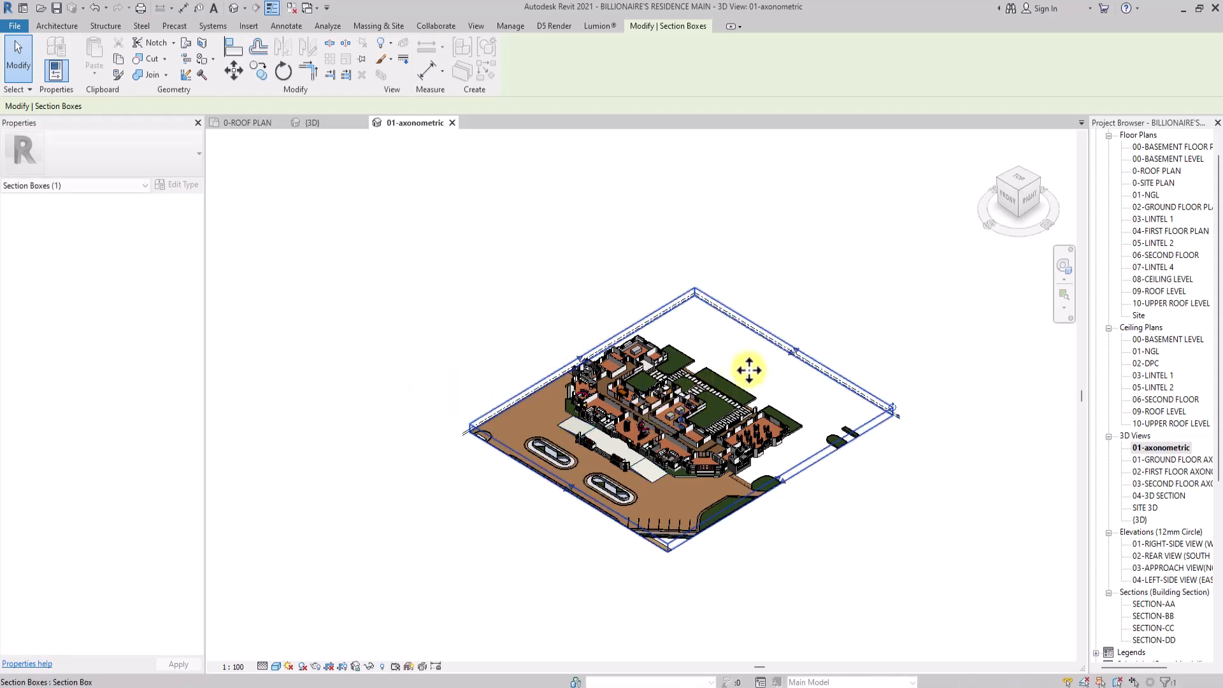
pyautogui.moveTo(792, 353); pyautogui.dragTo(730, 390)
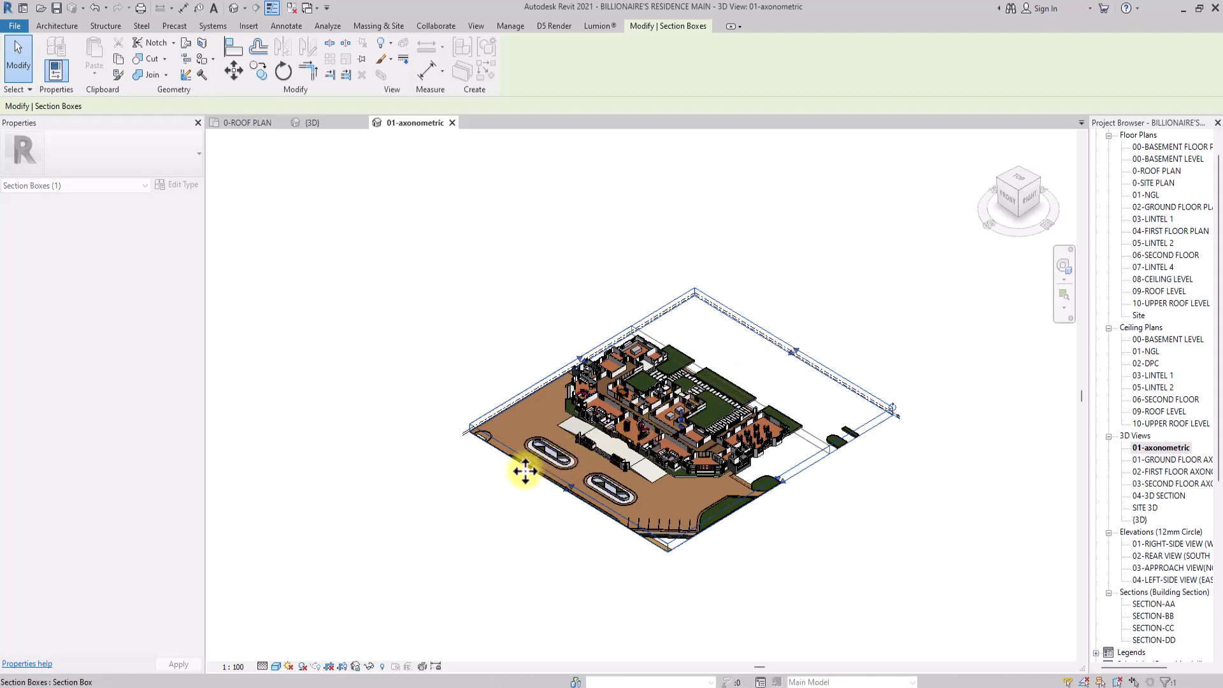
pyautogui.scroll(4, 529, 471)
pyautogui.scroll(2, 428, 242)
pyautogui.scroll(-2, 428, 242)
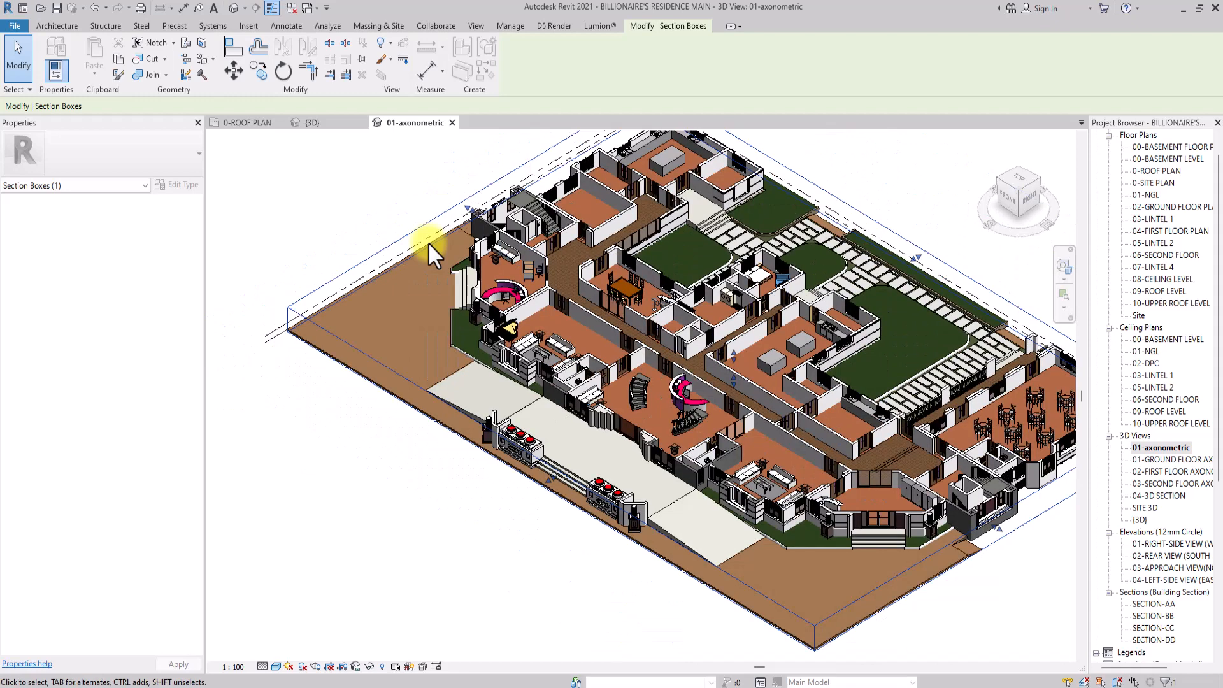
pyautogui.moveTo(428, 242); pyautogui.dragTo(451, 266, button='middle')
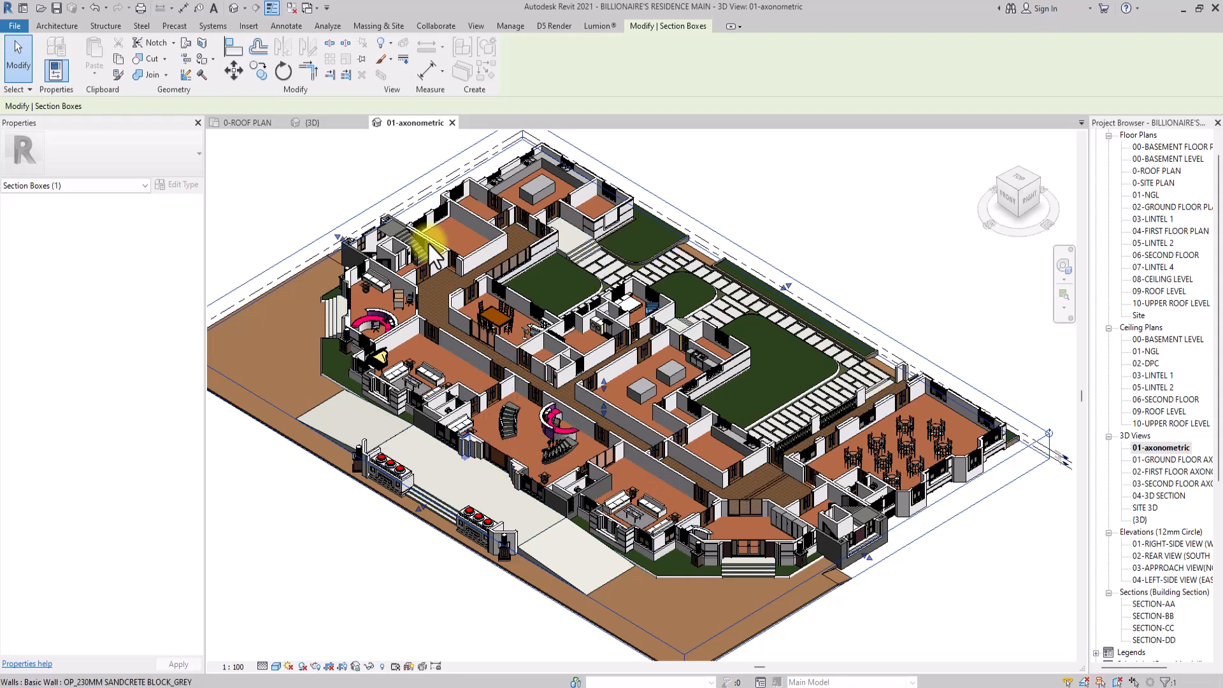
pyautogui.scroll(-2, 350, 319)
pyautogui.click(301, 576)
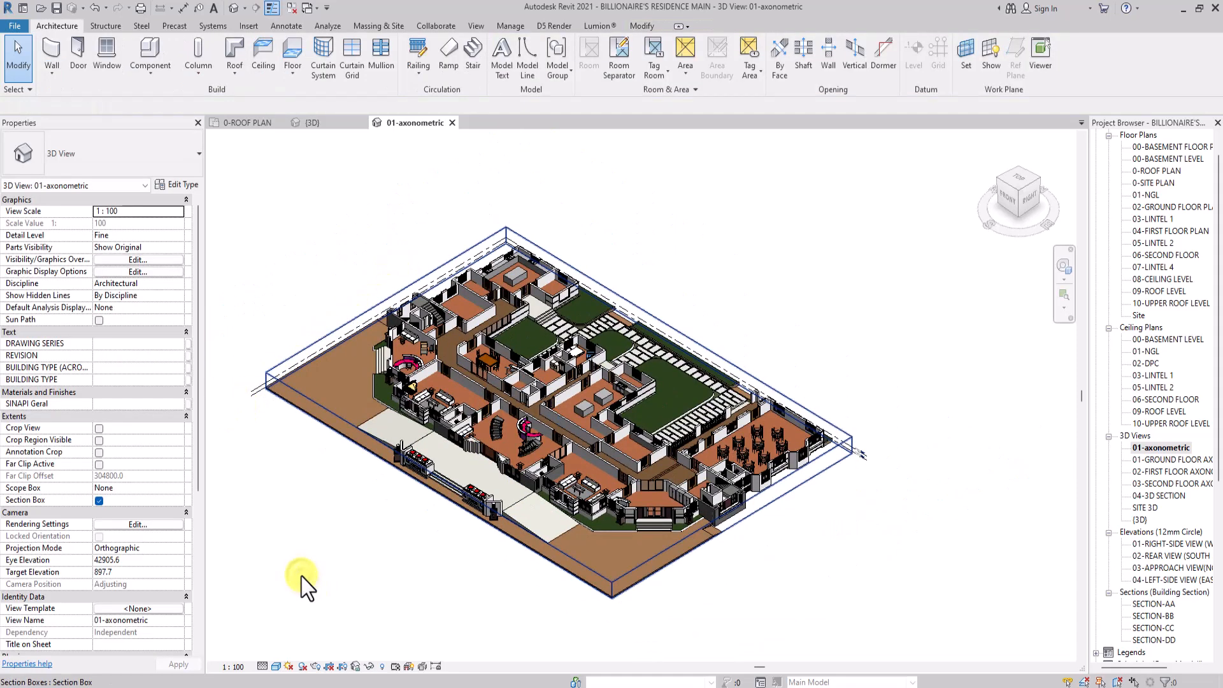
# Hide the section box element in the 01-axonometric view.
pyautogui.click(269, 367)
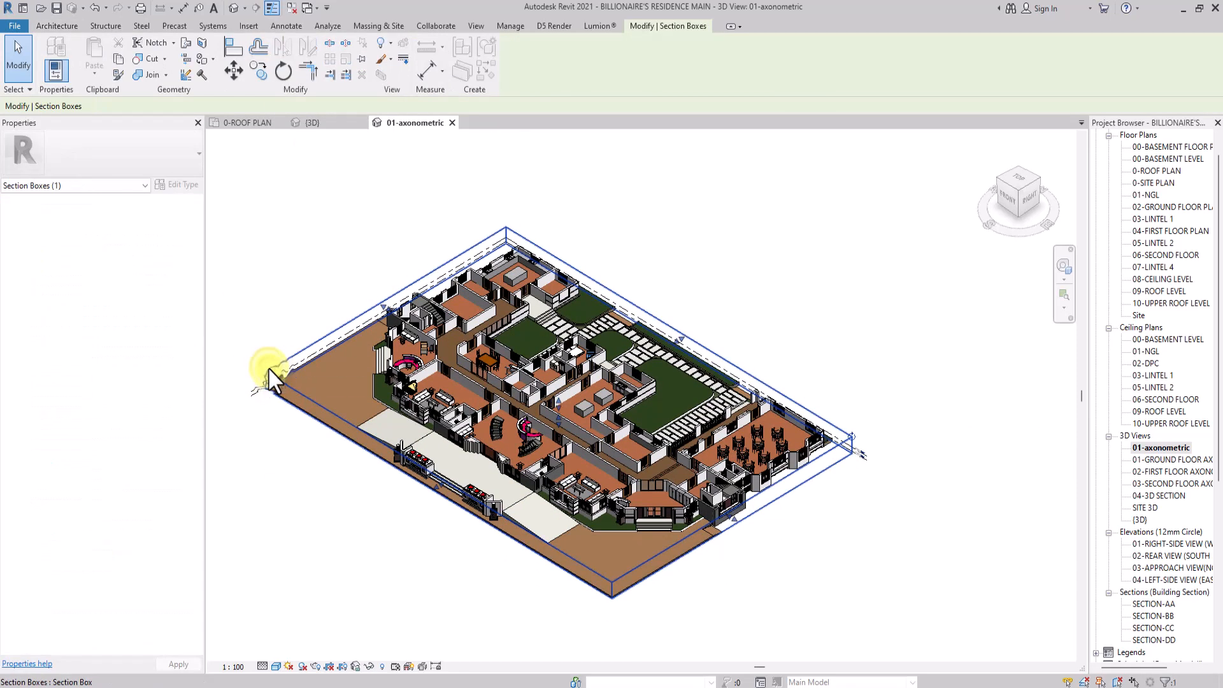
pyautogui.rightClick(269, 367)
pyautogui.moveTo(298, 104)
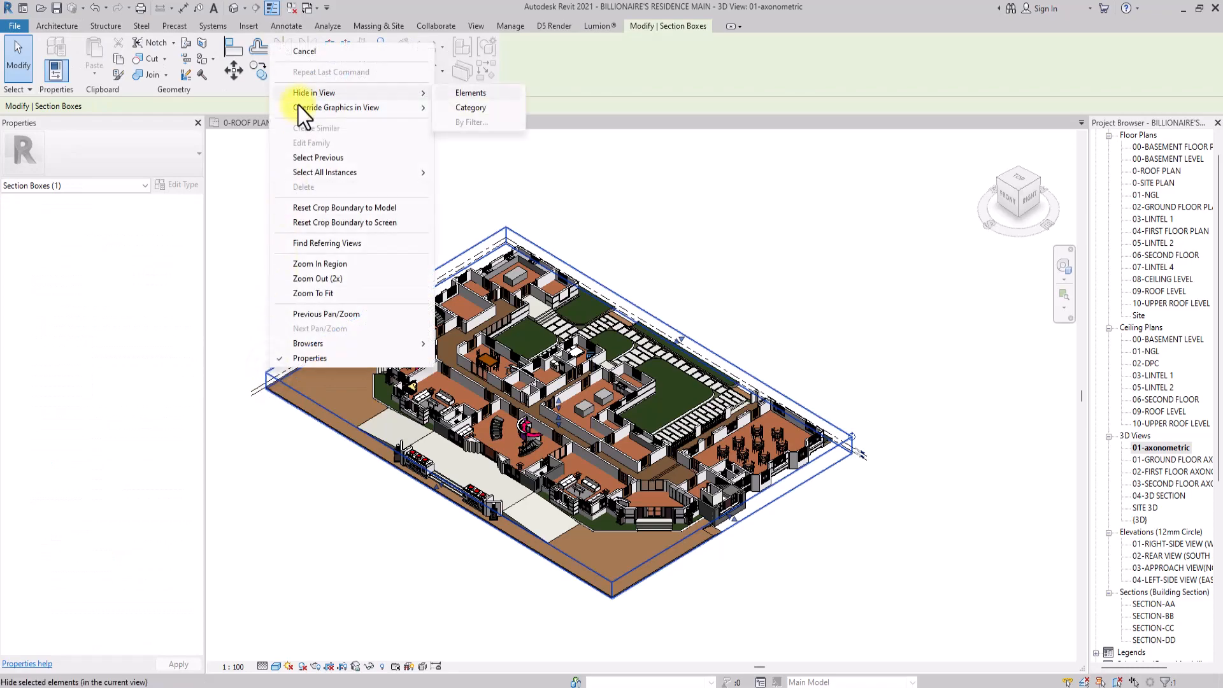
pyautogui.click(479, 95)
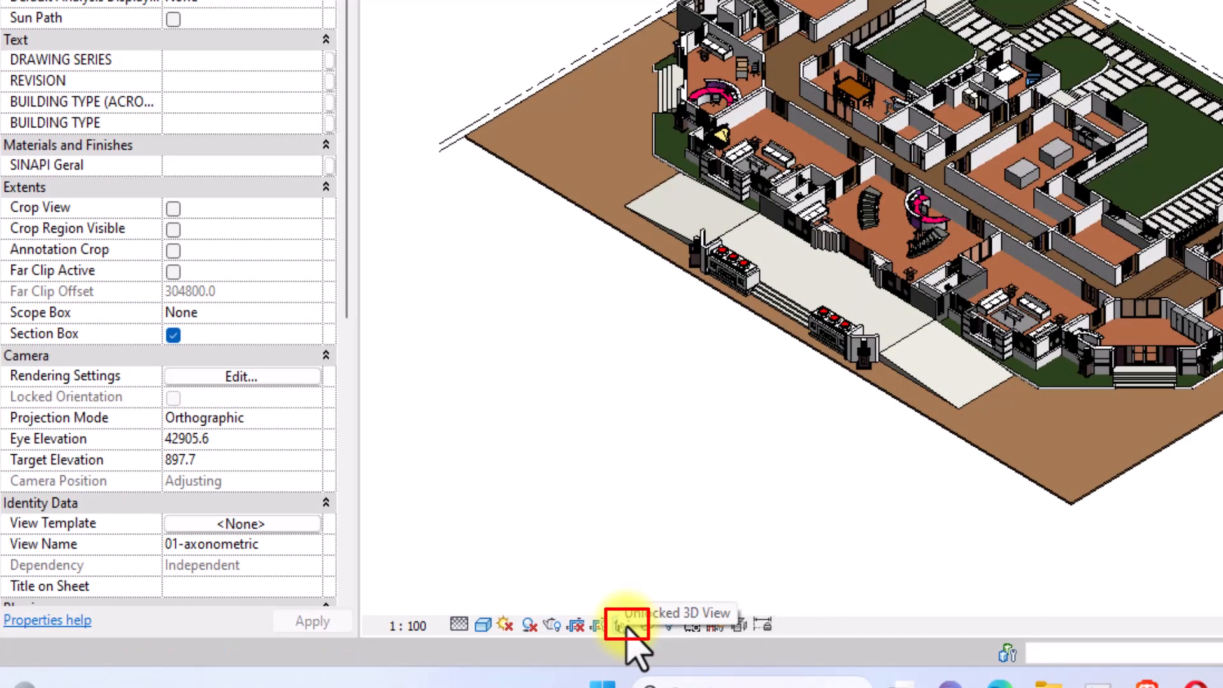
# Save the current orientation of the 3D view and lock it.
pyautogui.click(626, 625)
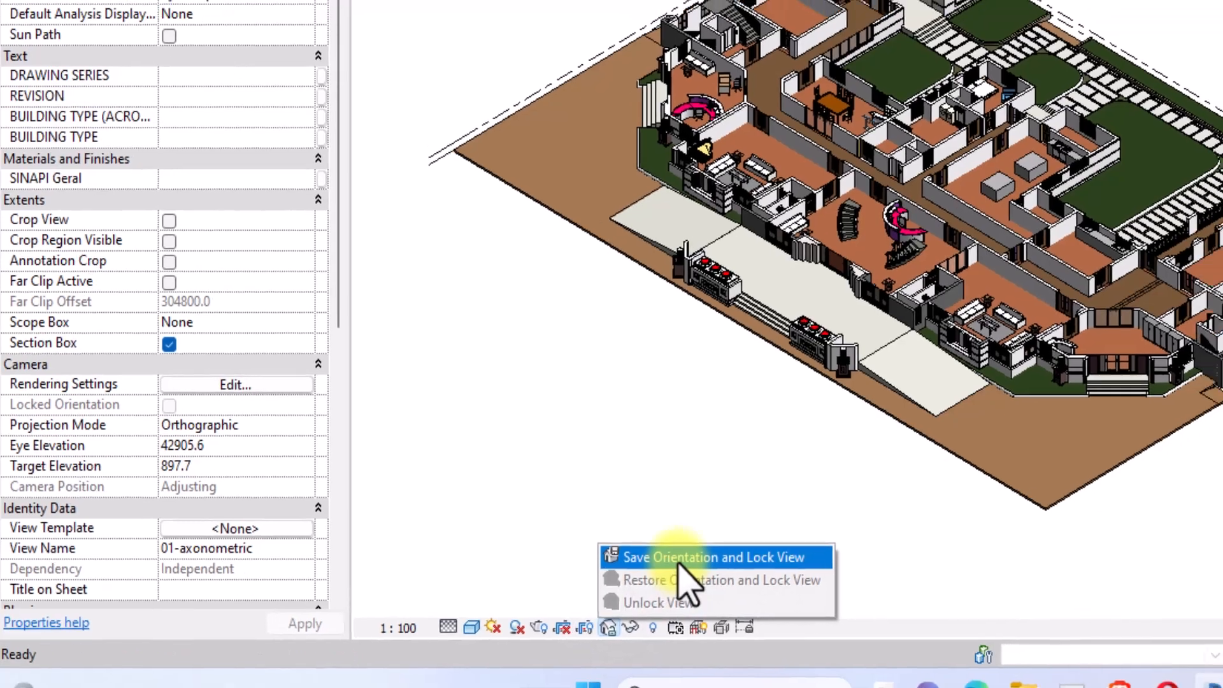
pyautogui.click(698, 553)
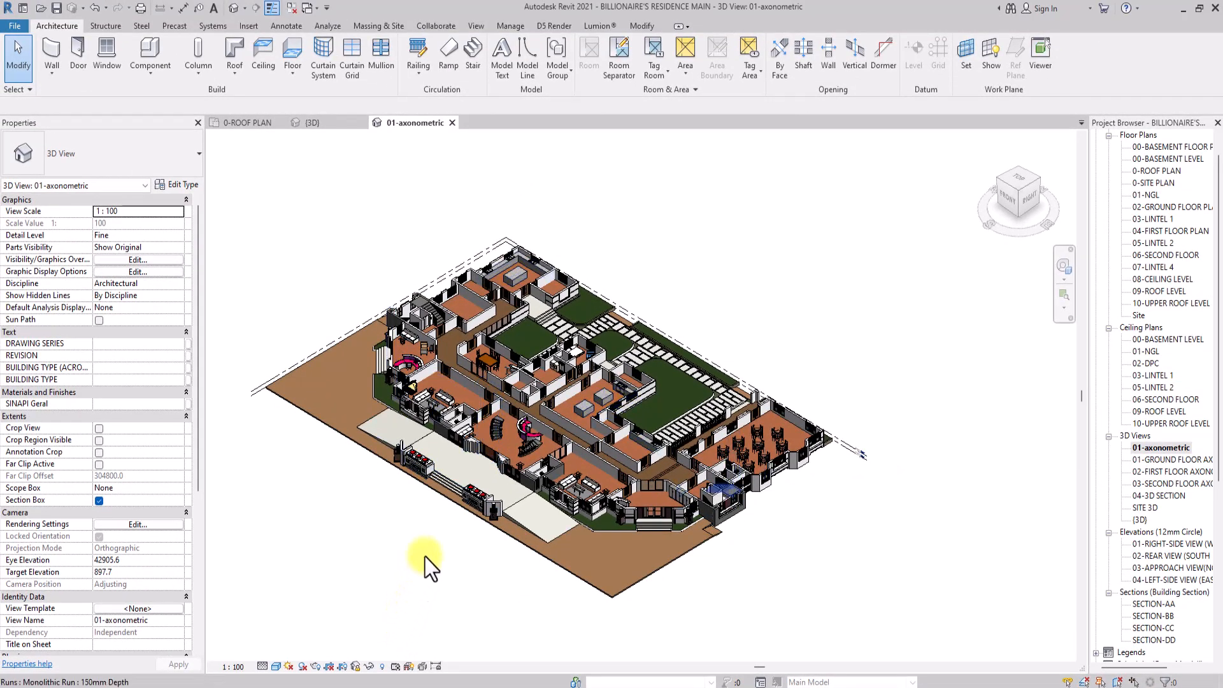
pyautogui.scroll(-2, 456, 472)
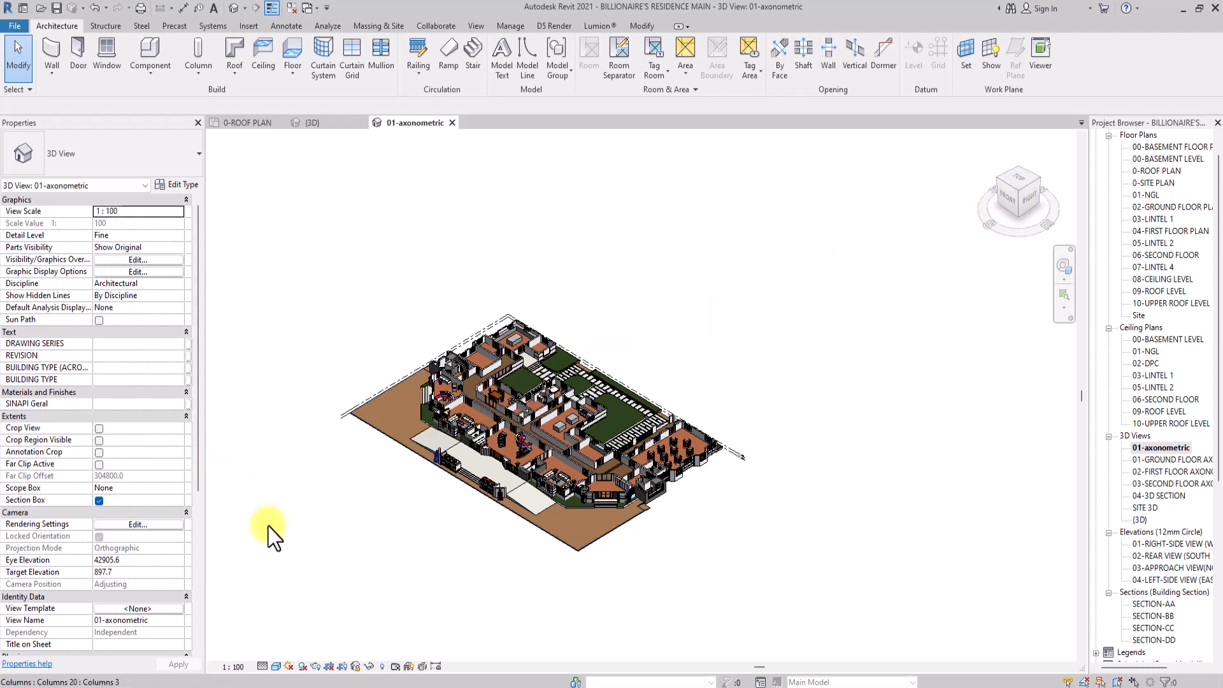
pyautogui.scroll(2, 285, 528)
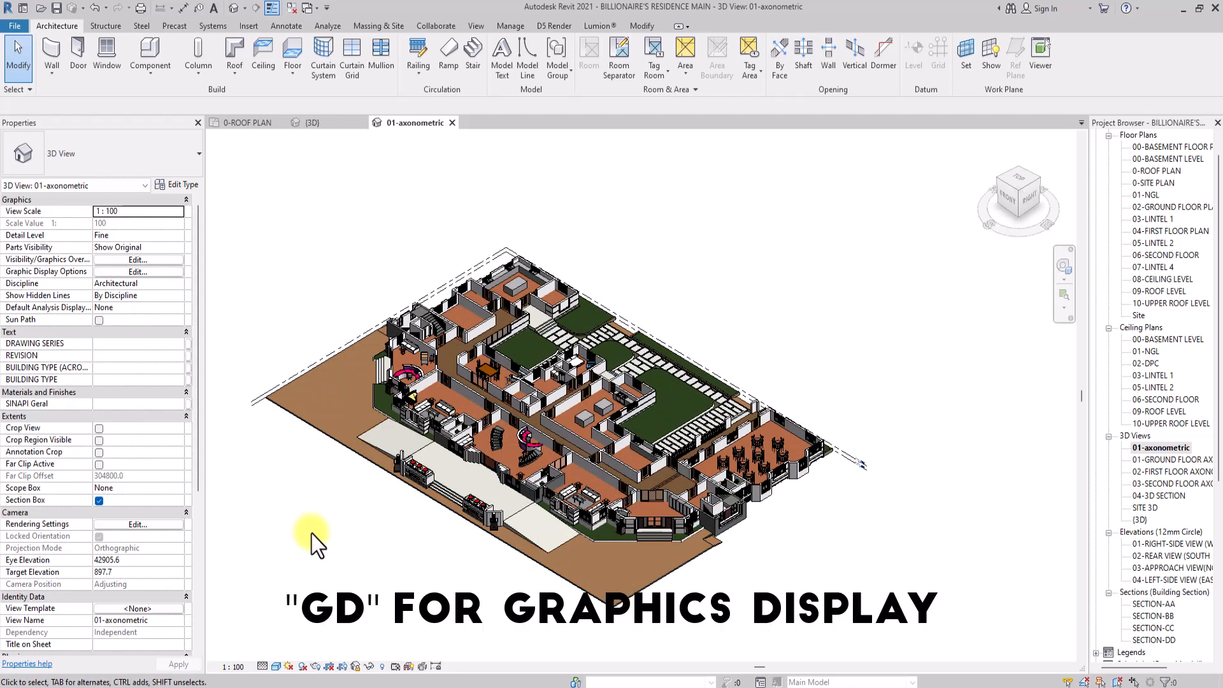
# Turn on anti-aliased smooth lines, cast shadows and ambient shadows in the 01-axonometric view's graphic display options.
pyautogui.press('g')
pyautogui.press('d')
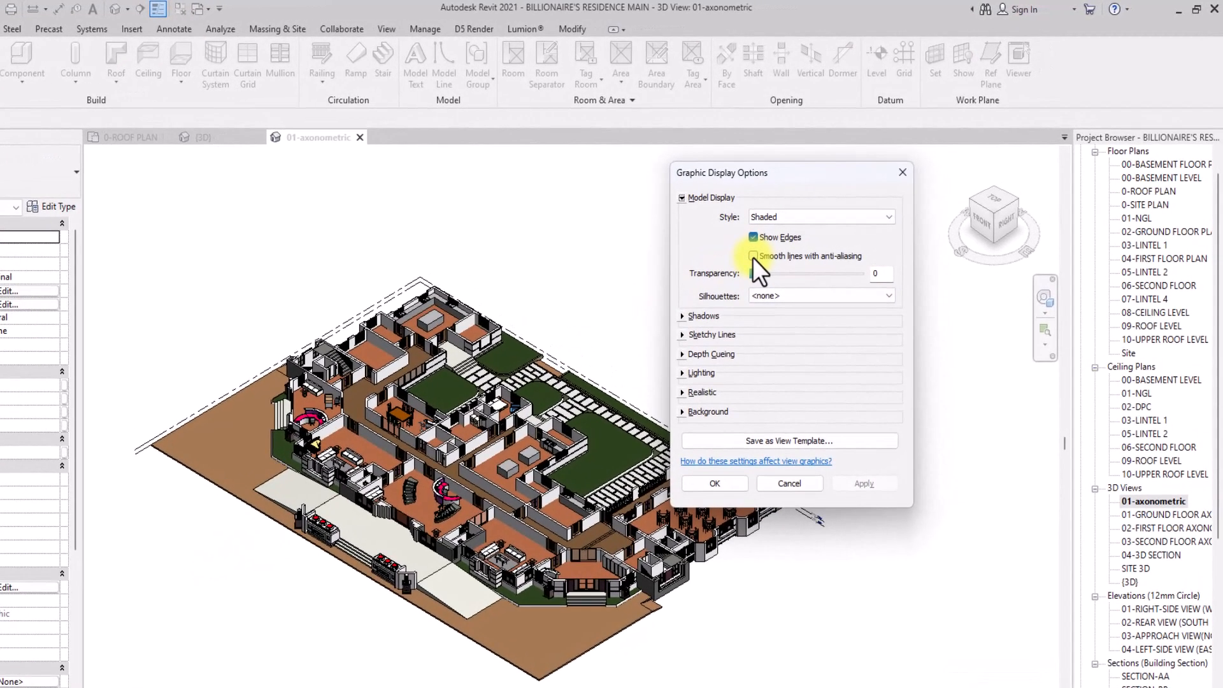
pyautogui.click(752, 256)
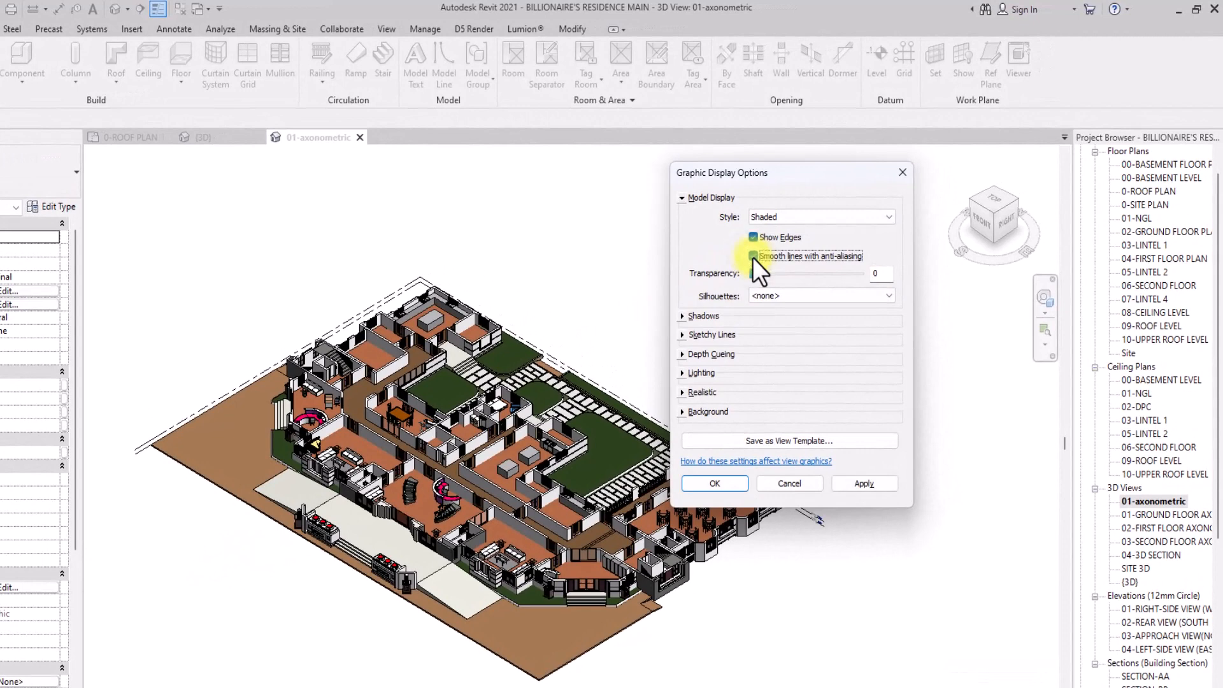
pyautogui.click(682, 316)
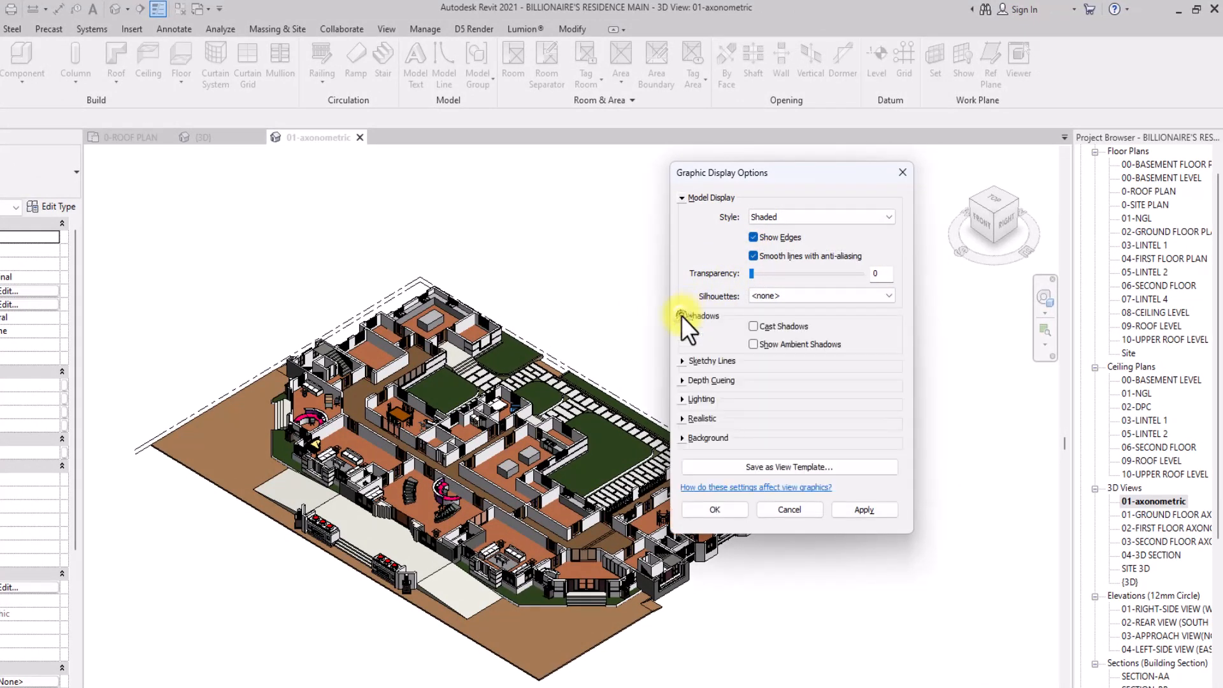
pyautogui.click(753, 327)
pyautogui.click(753, 345)
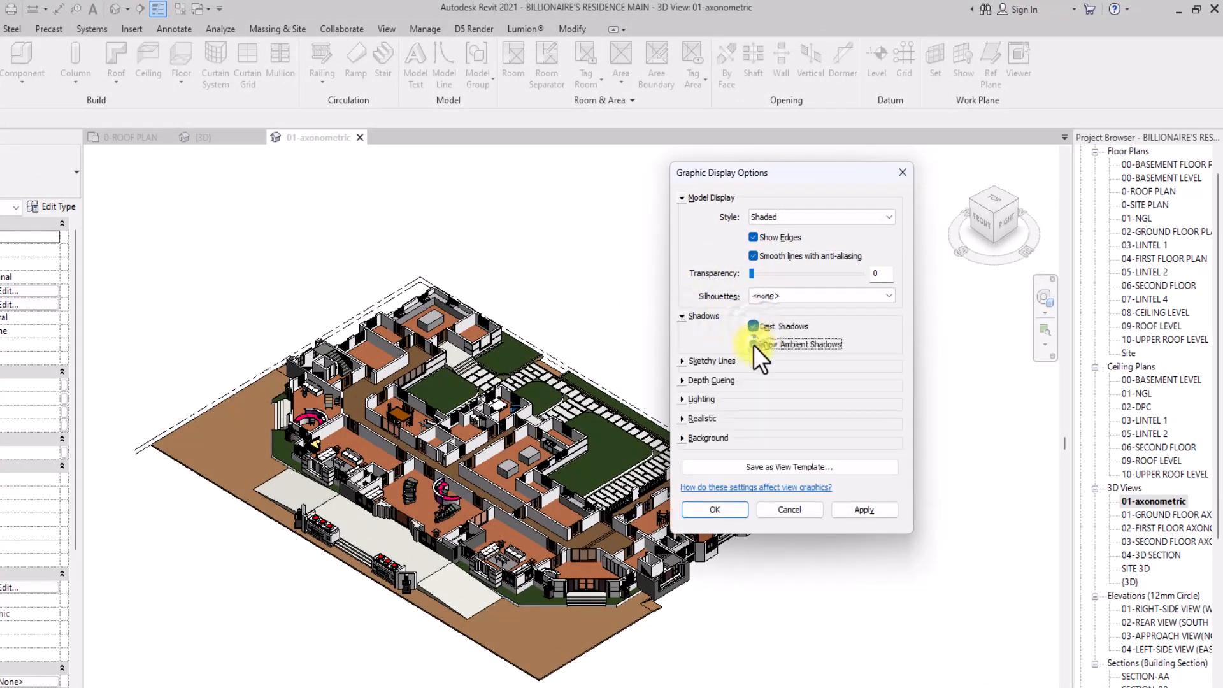
# Set the view's lighting to Sun 90, Ambient Light 40 and Shadows 10.
pyautogui.click(682, 399)
pyautogui.click(816, 486)
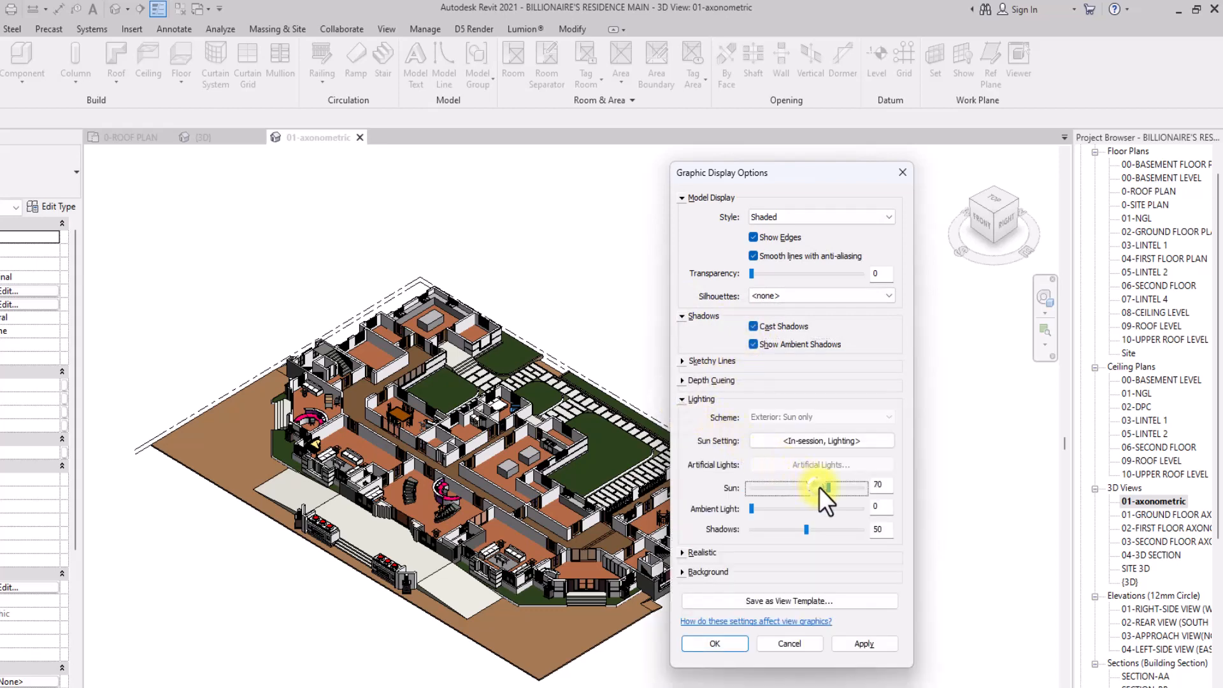
pyautogui.click(841, 487)
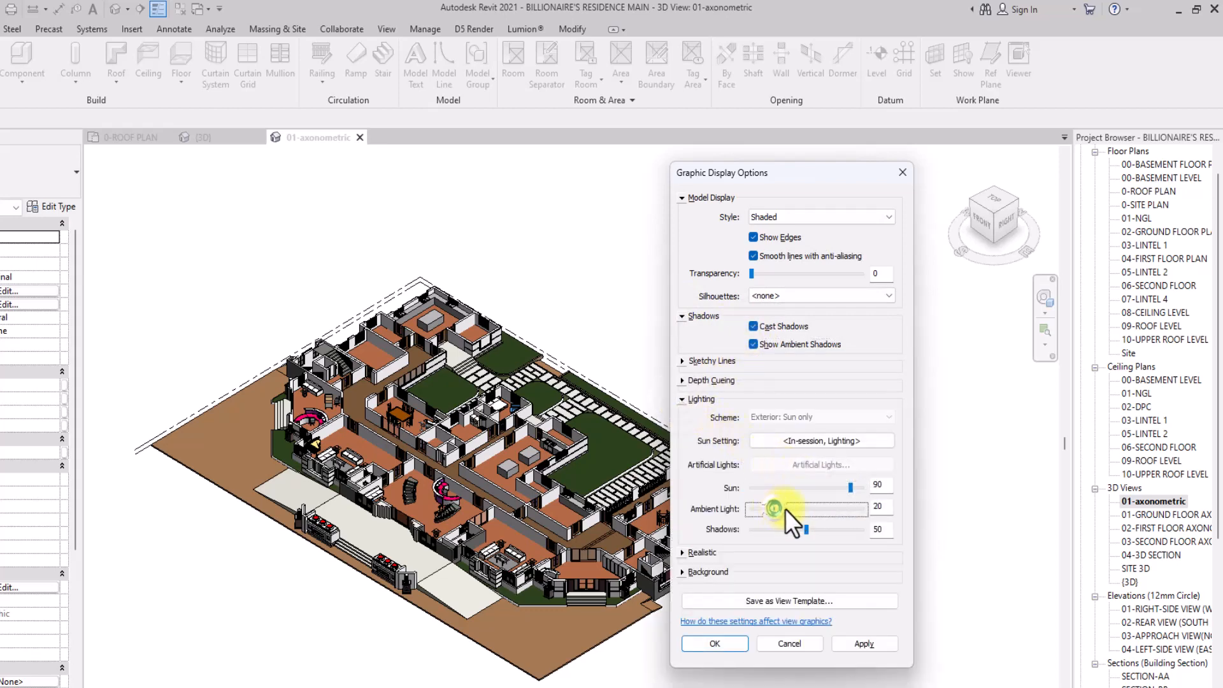
pyautogui.click(786, 509)
pyautogui.click(786, 509)
pyautogui.moveTo(882, 530); pyautogui.dragTo(841, 532)
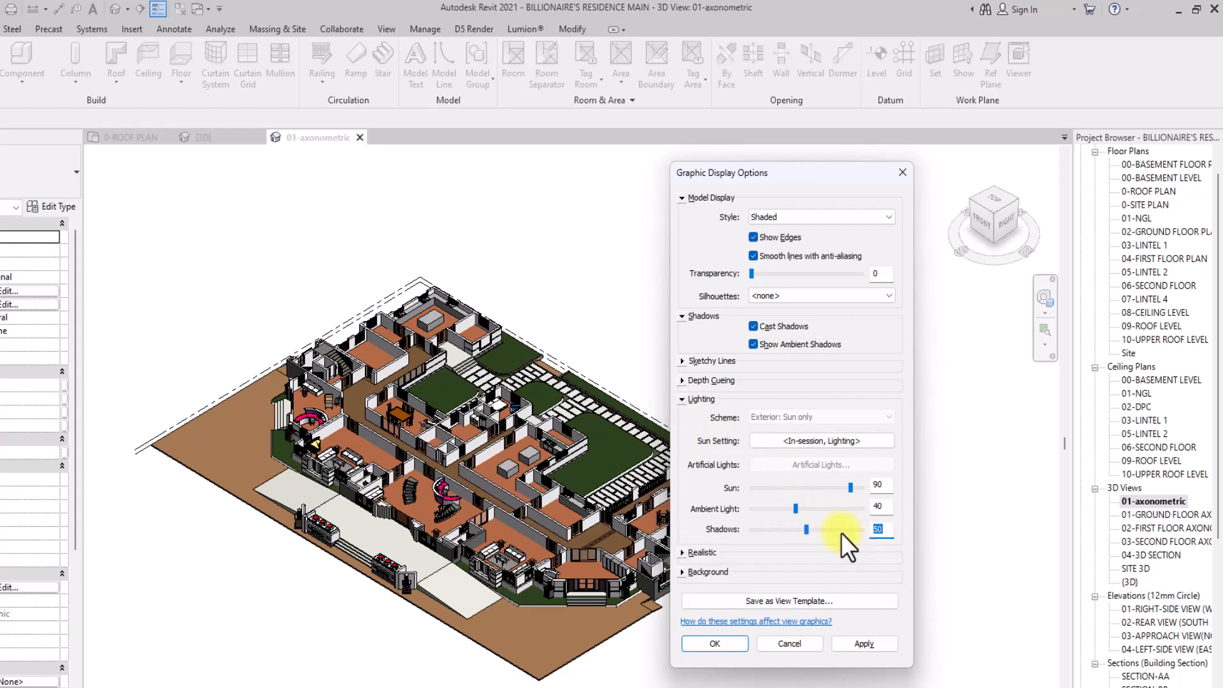
pyautogui.write('10')
# Choose the Sunlight from Top Right preset as the sun setting and apply the graphic display options to the view.
pyautogui.click(797, 445)
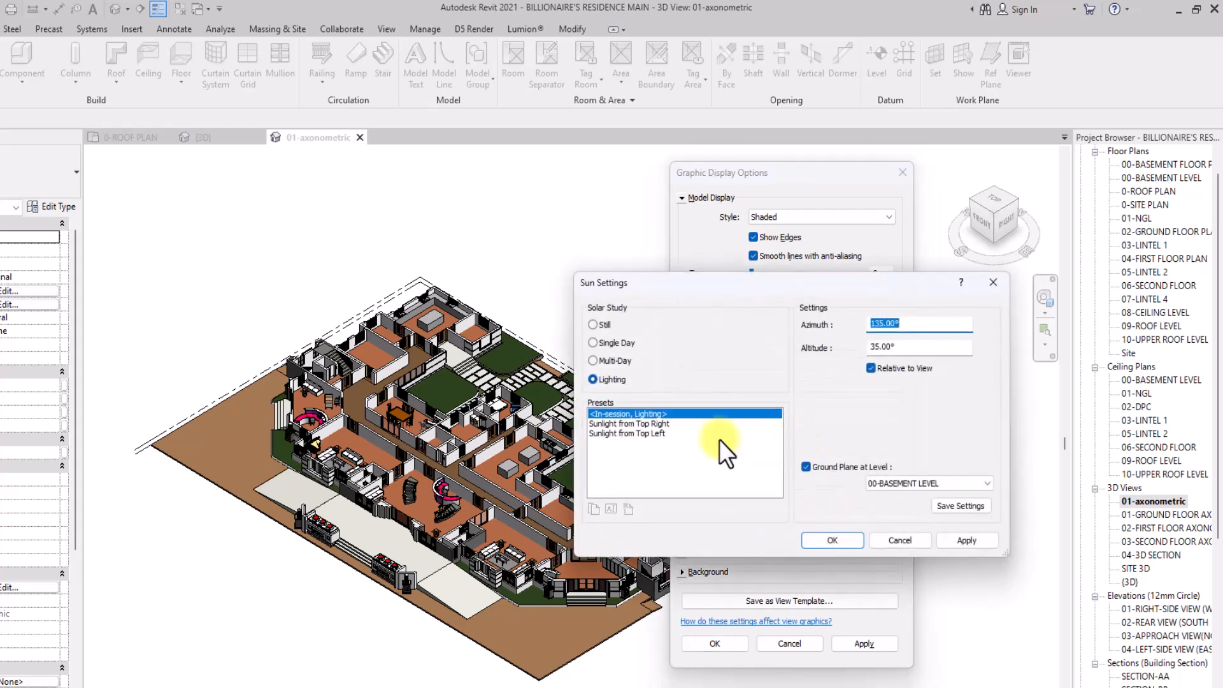
pyautogui.click(630, 424)
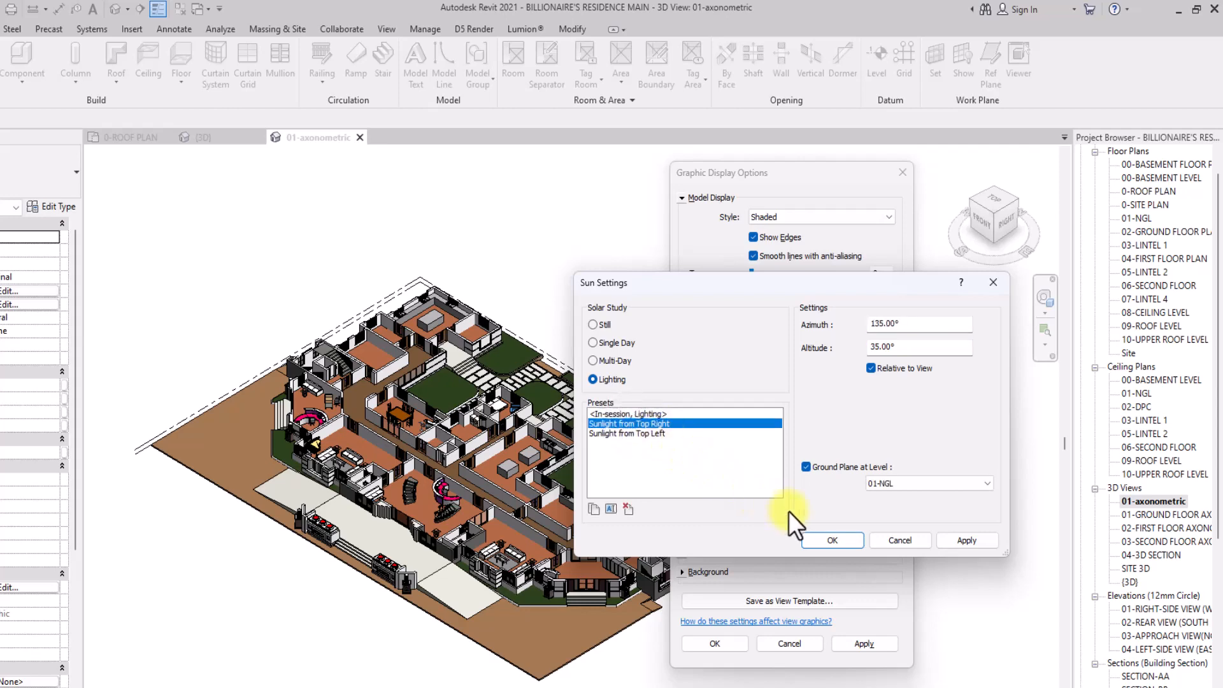
pyautogui.click(833, 539)
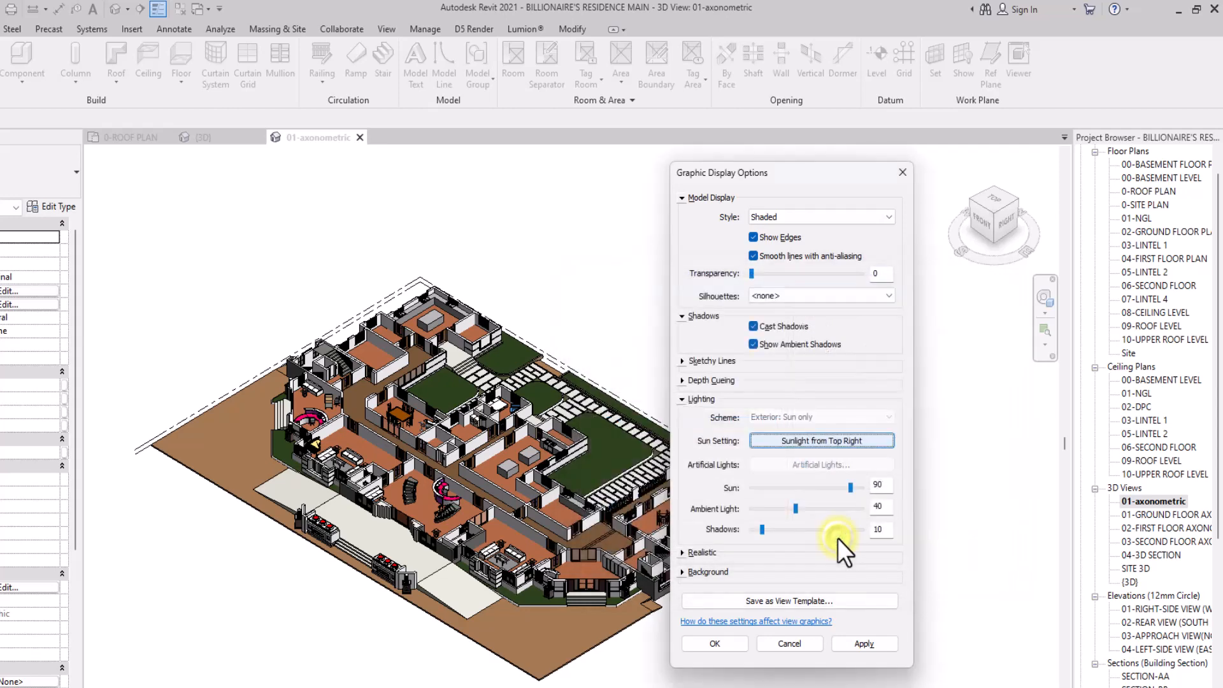
pyautogui.click(857, 643)
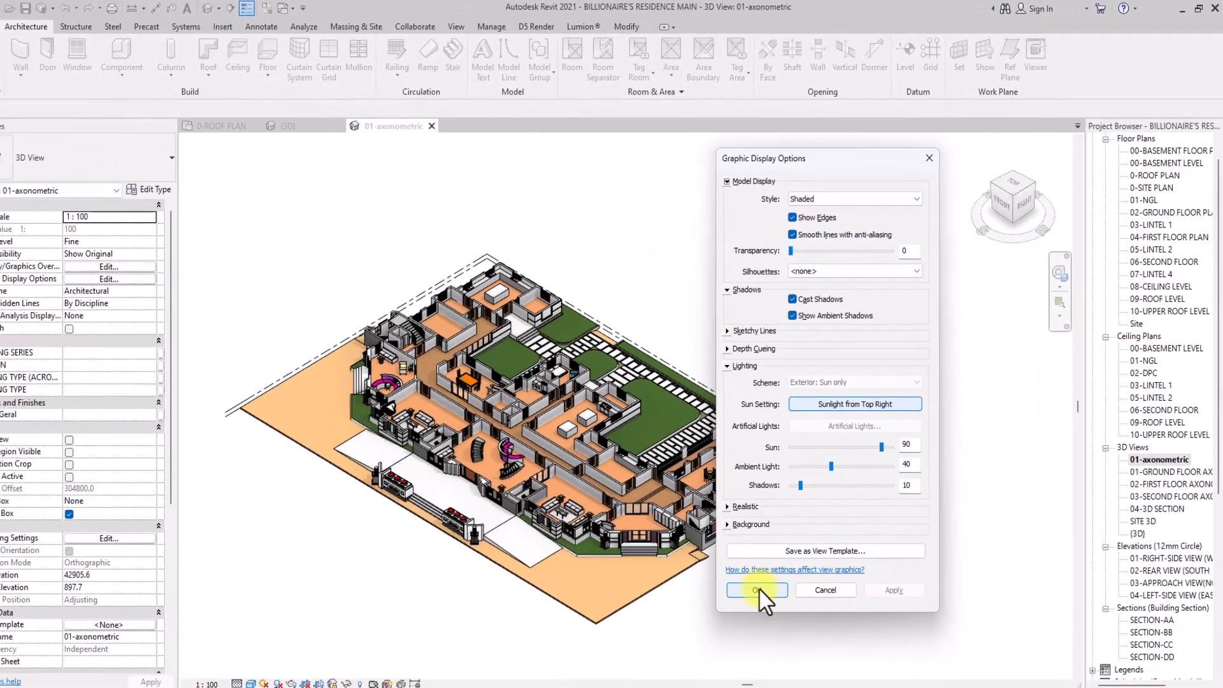
pyautogui.click(715, 643)
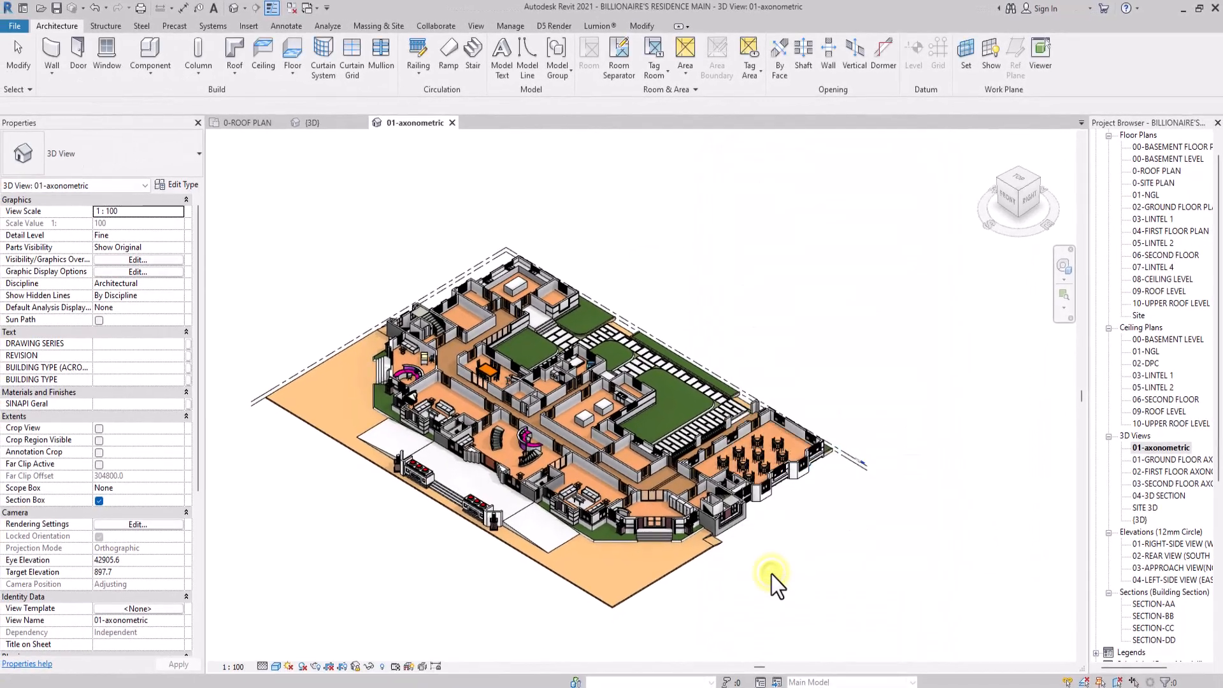
pyautogui.scroll(5, 720, 543)
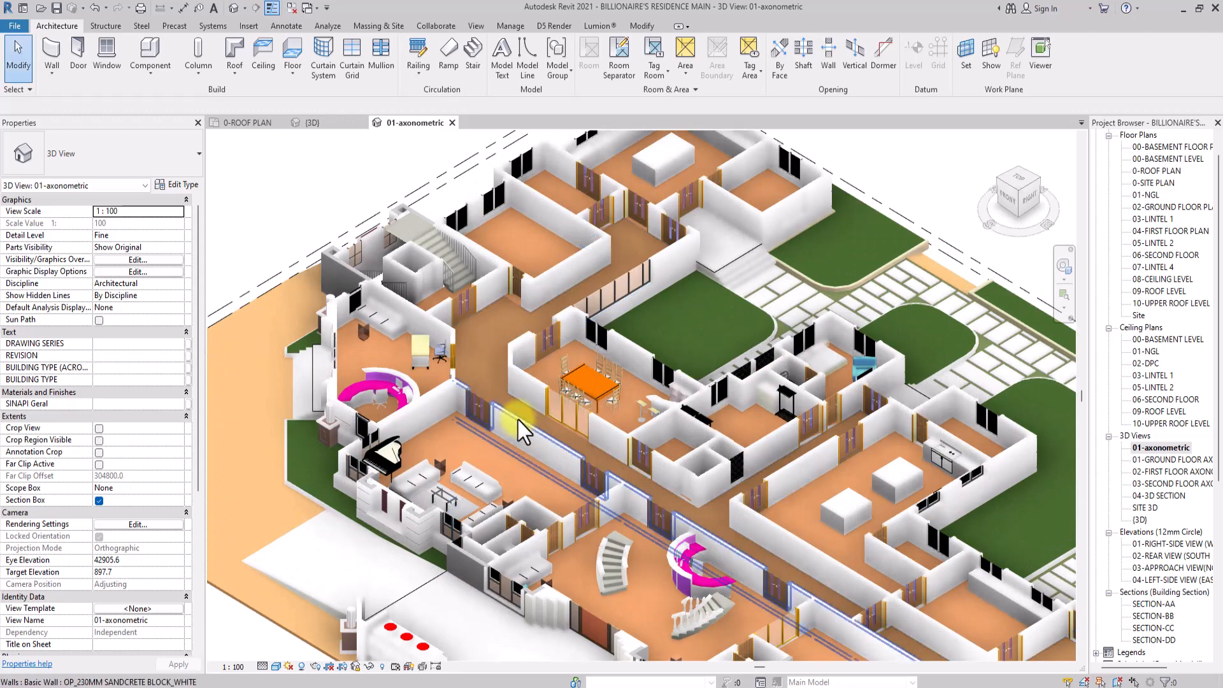
# Place a text note reading "LOUGE STAIRS" in the empty area beyond the rear side of the ground-floor model.
pyautogui.scroll(-6, 517, 418)
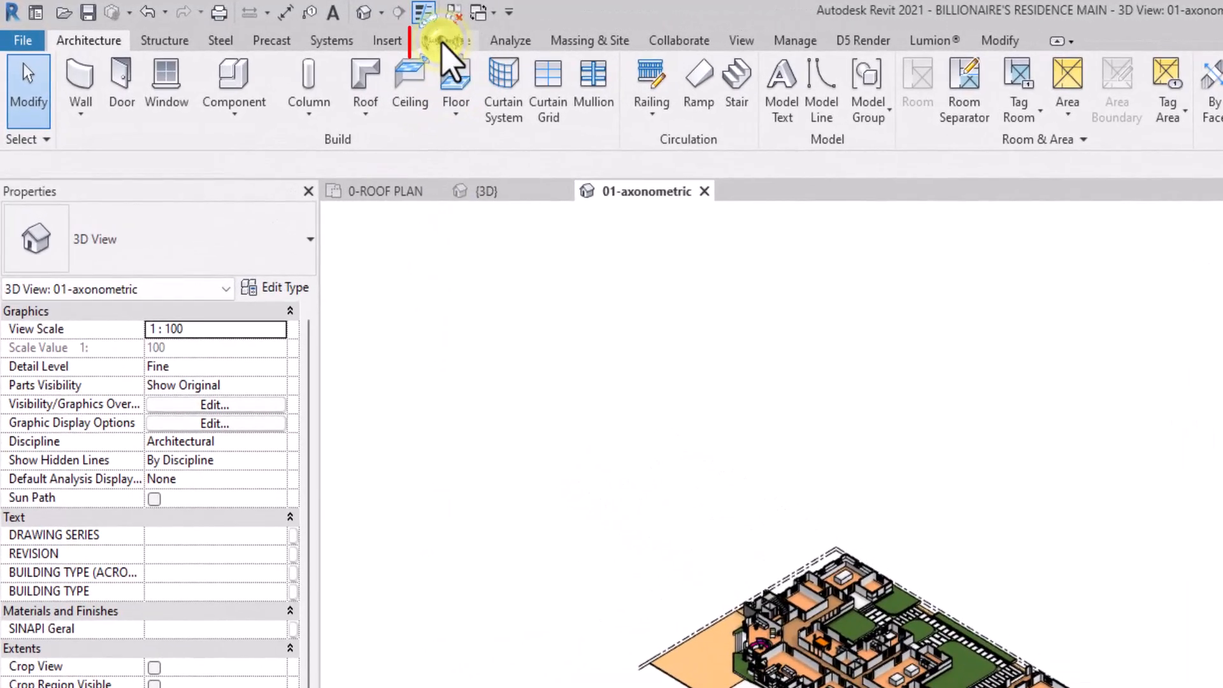
pyautogui.click(284, 26)
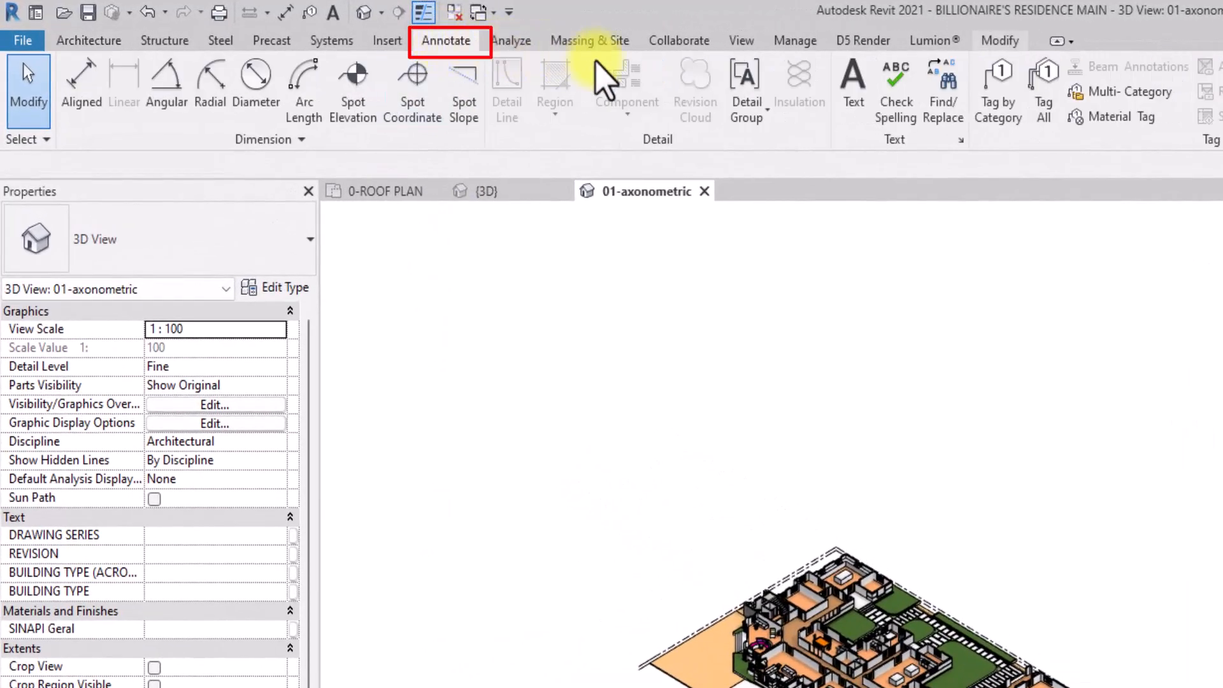
pyautogui.click(854, 82)
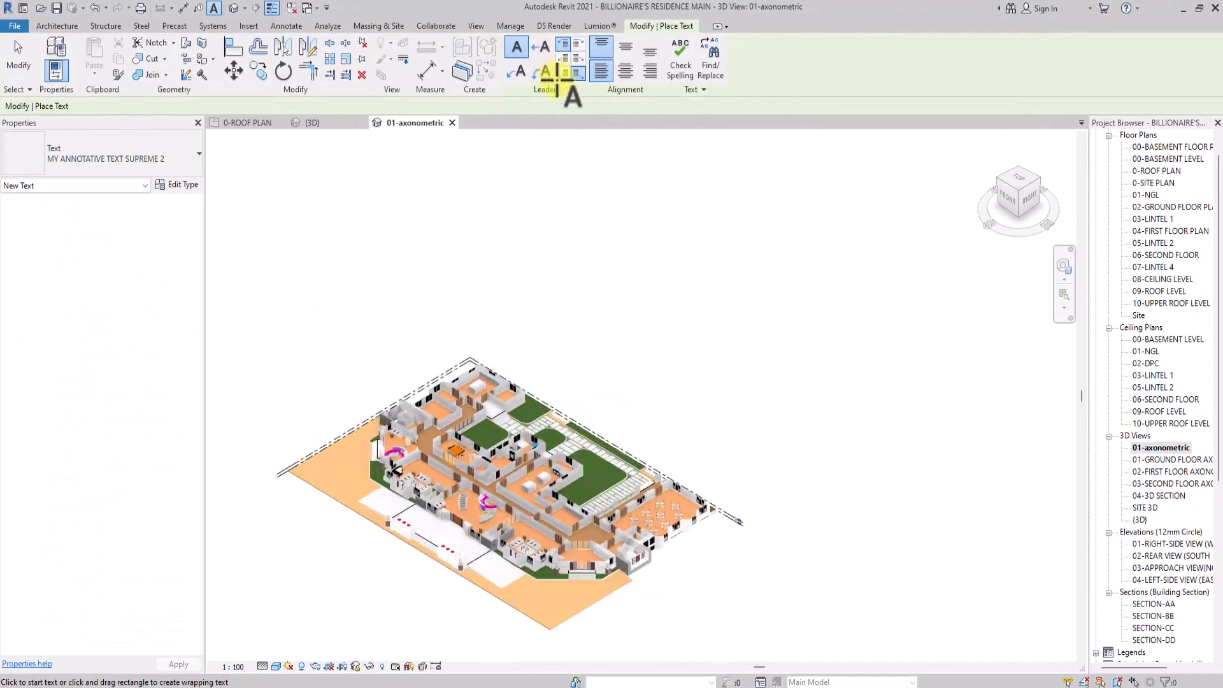
pyautogui.click(659, 326)
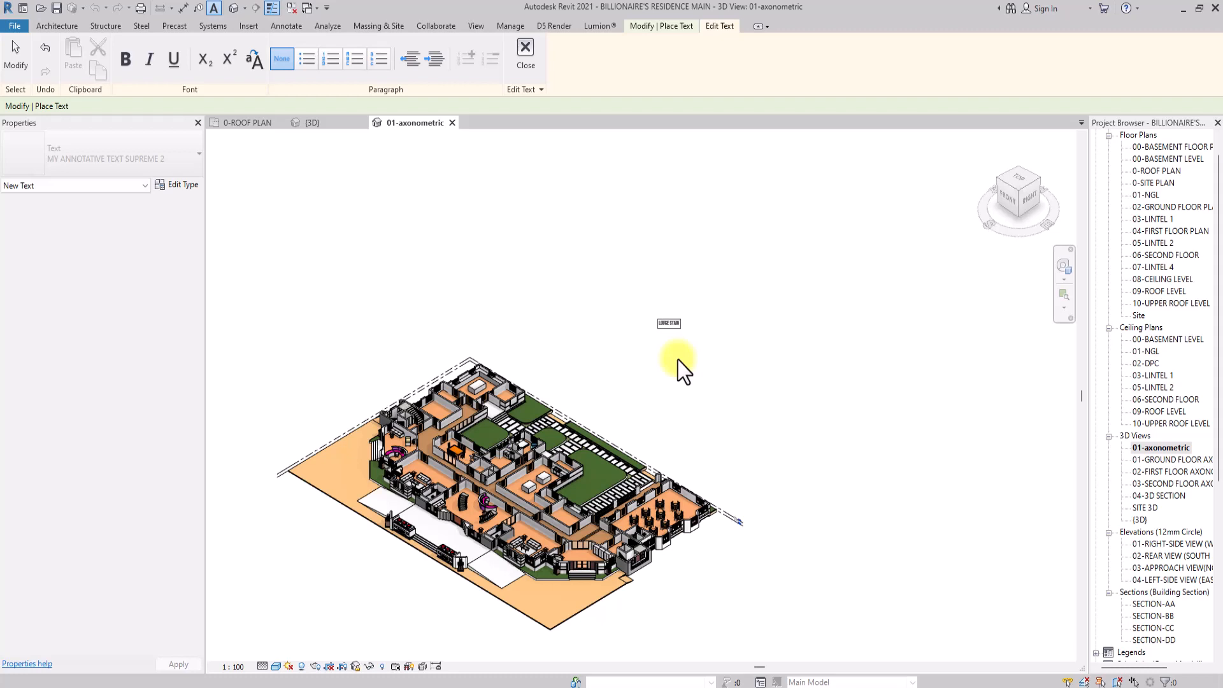
pyautogui.scroll(2, 613, 360)
pyautogui.click(553, 360)
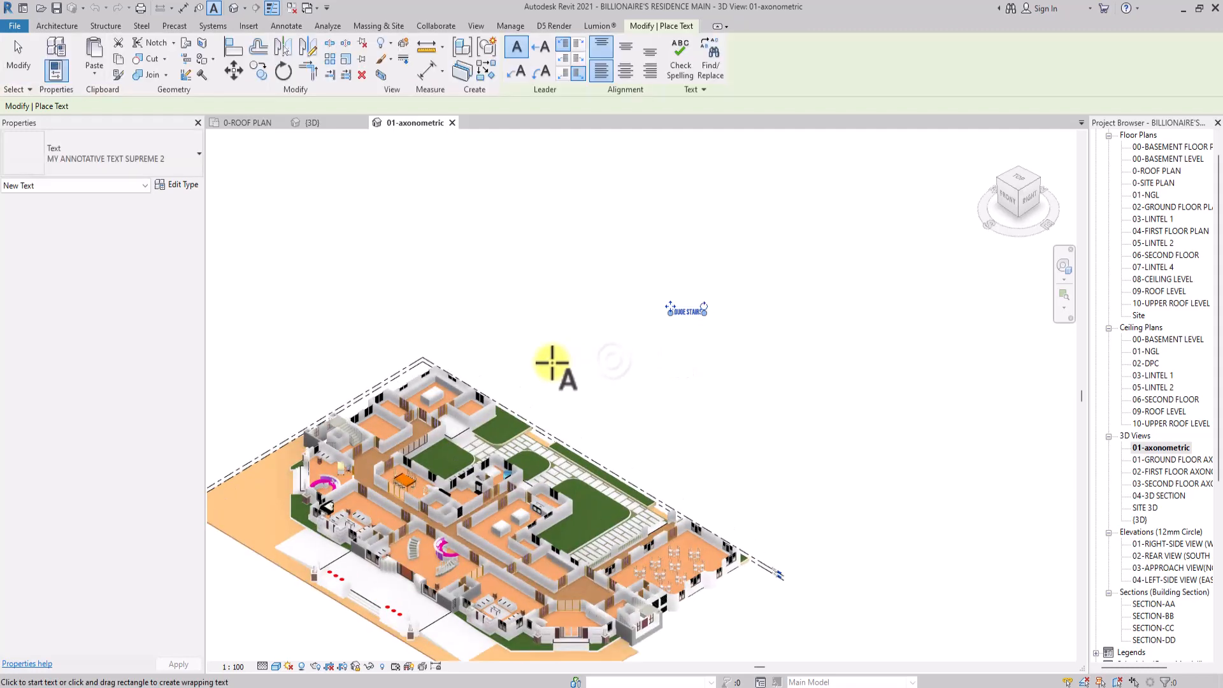
pyautogui.scroll(-3, 552, 362)
pyautogui.press('Escape')
pyautogui.press('Escape')
# Add a straight leader to the LOUGE STAIRS note, running horizontally and bending straight down to the pink curved stairs.
pyautogui.click(663, 404)
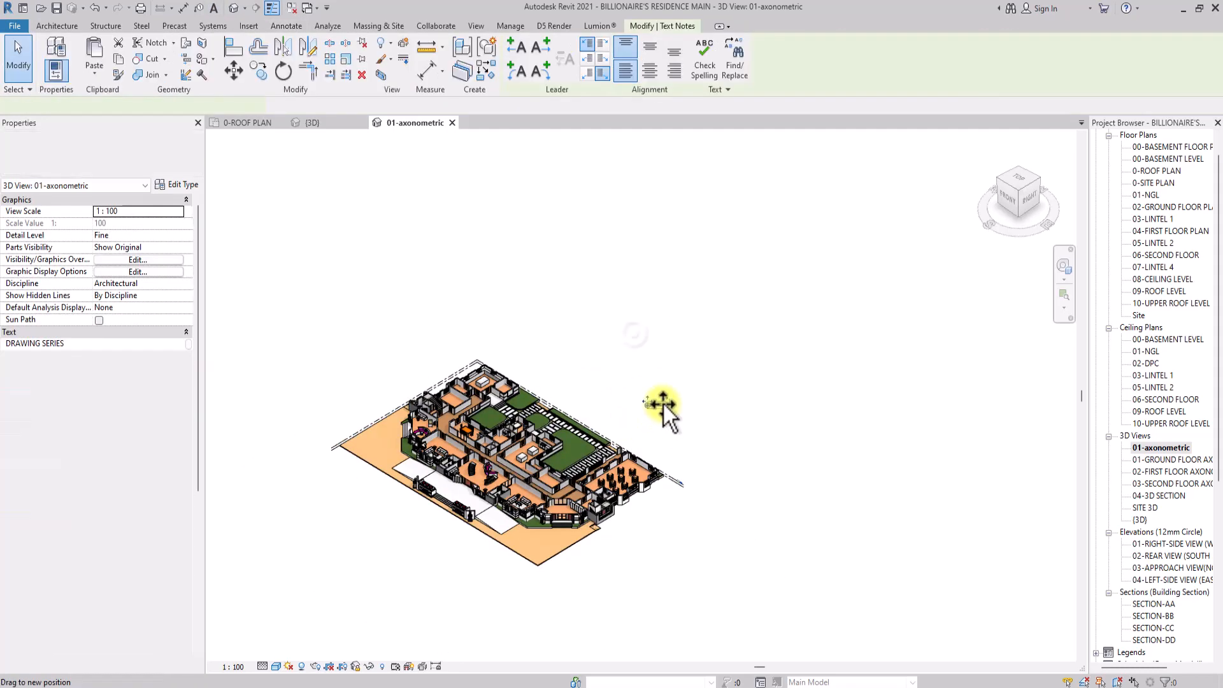
pyautogui.moveTo(663, 403); pyautogui.dragTo(662, 396)
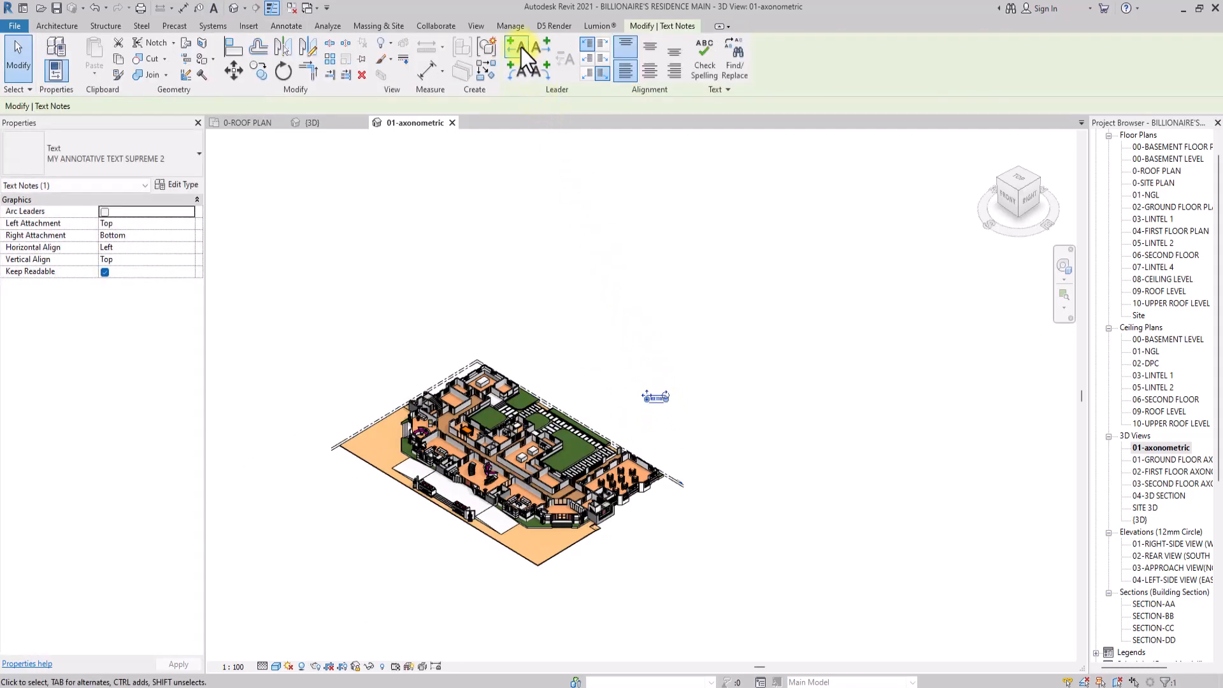
pyautogui.moveTo(516, 438); pyautogui.dragTo(490, 471)
pyautogui.click(576, 424)
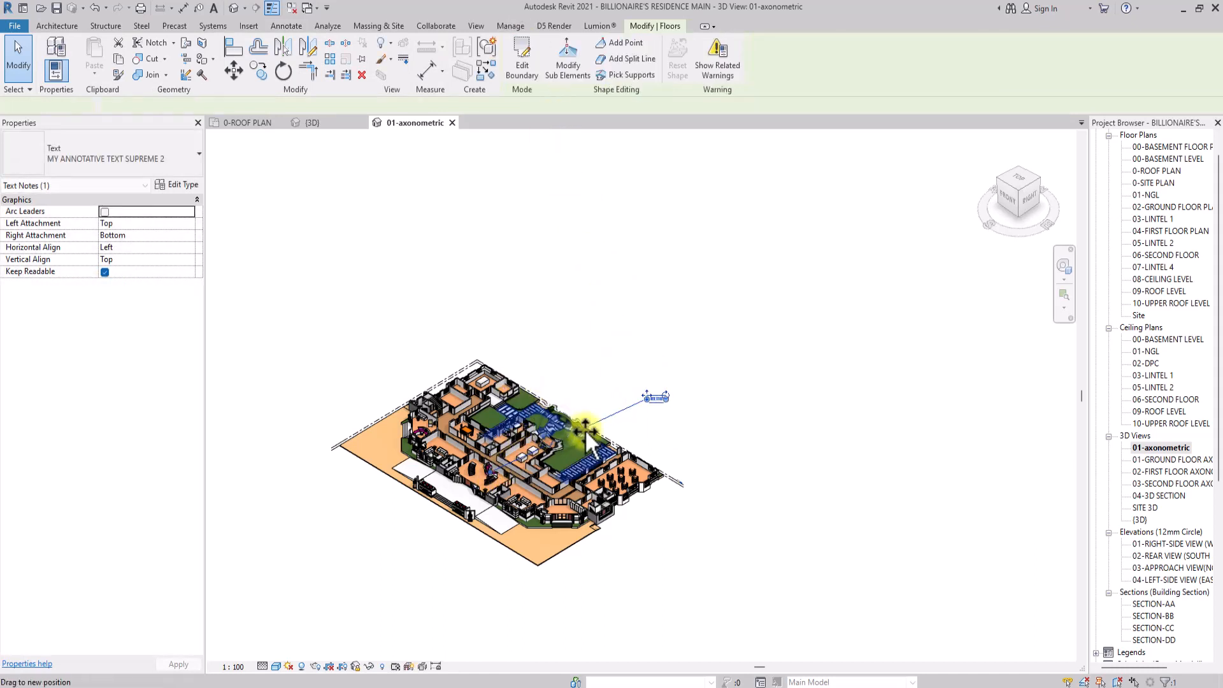
pyautogui.click(597, 383)
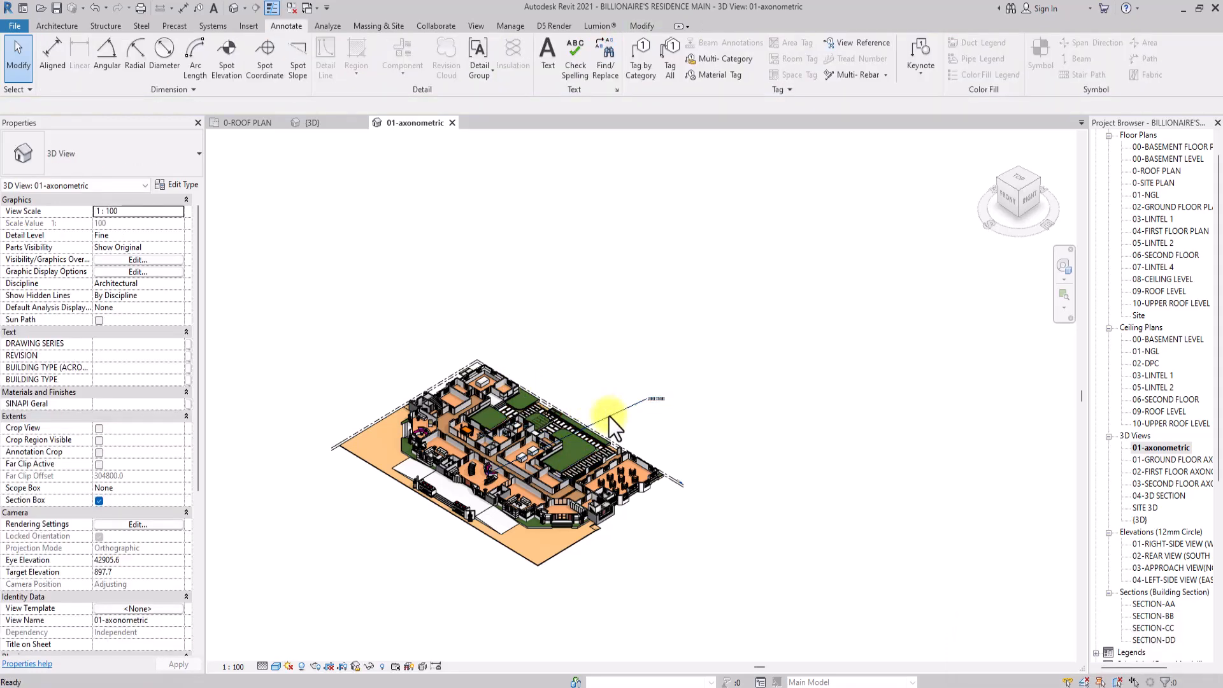
pyautogui.moveTo(609, 416)
pyautogui.mouseDown()
pyautogui.moveTo(567, 434)
pyautogui.moveTo(486, 392)
pyautogui.mouseUp()
pyautogui.scroll(6, 581, 306)
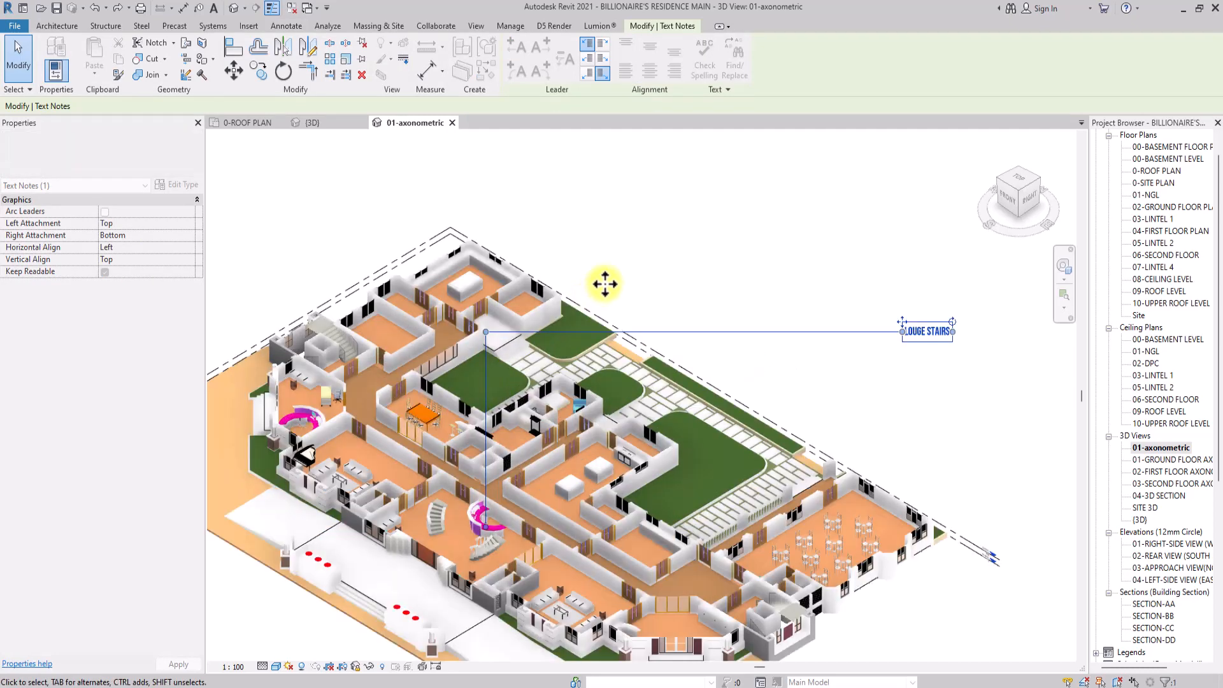
pyautogui.press('Escape')
# Set the line weight of the LOUGE STAIRS note's text type to 4.
pyautogui.click(911, 332)
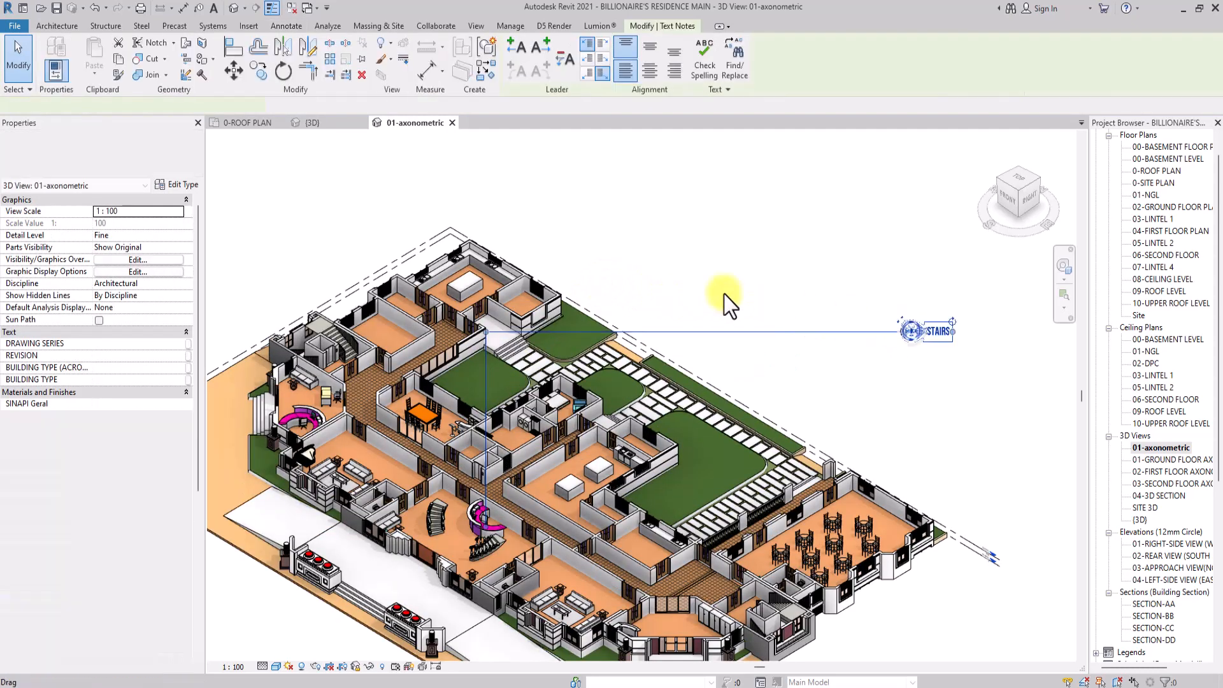
pyautogui.click(183, 184)
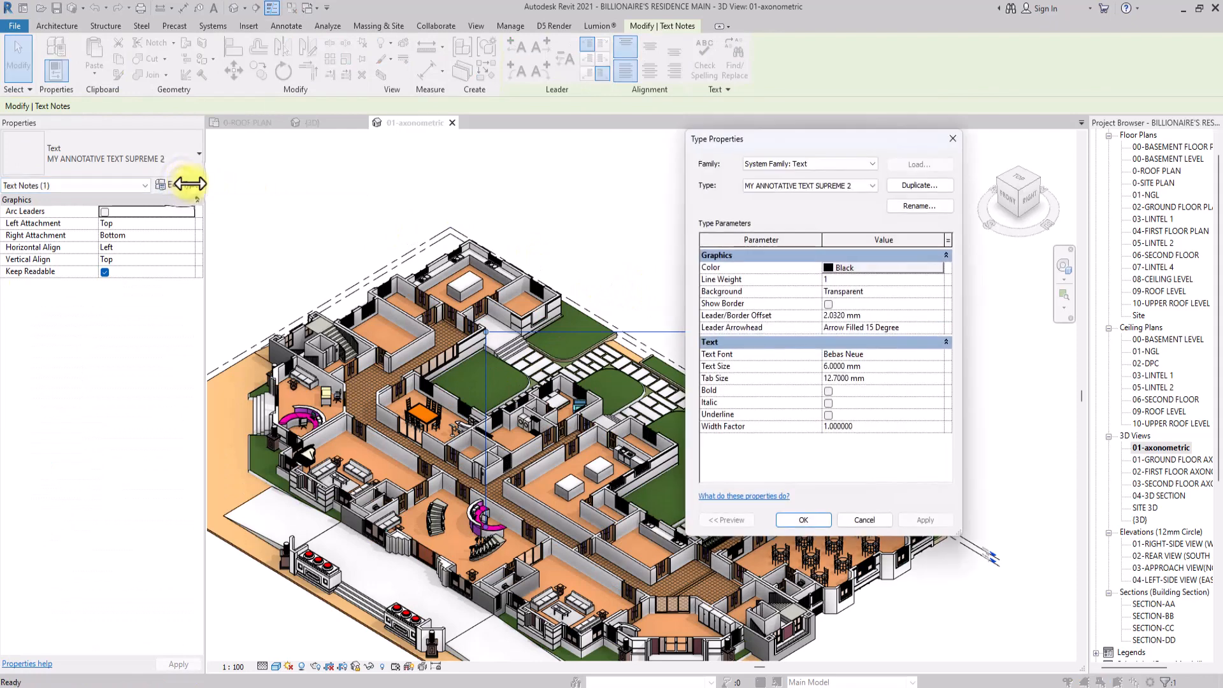
pyautogui.click(873, 280)
pyautogui.click(939, 279)
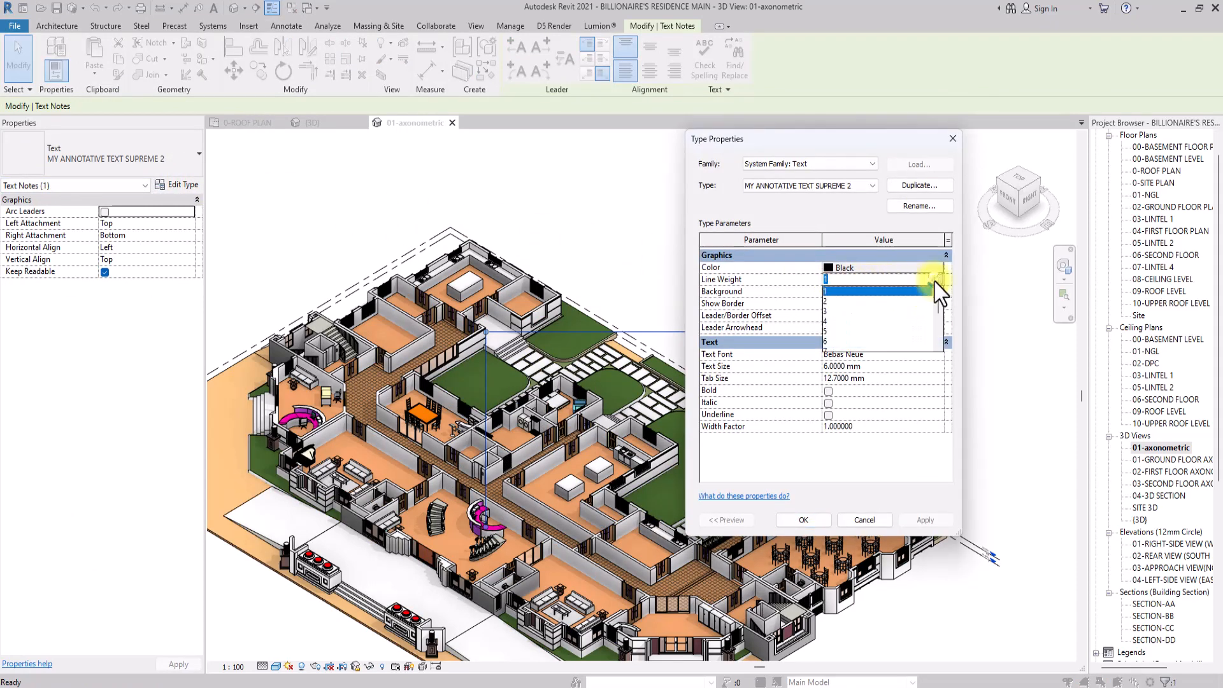
pyautogui.click(825, 321)
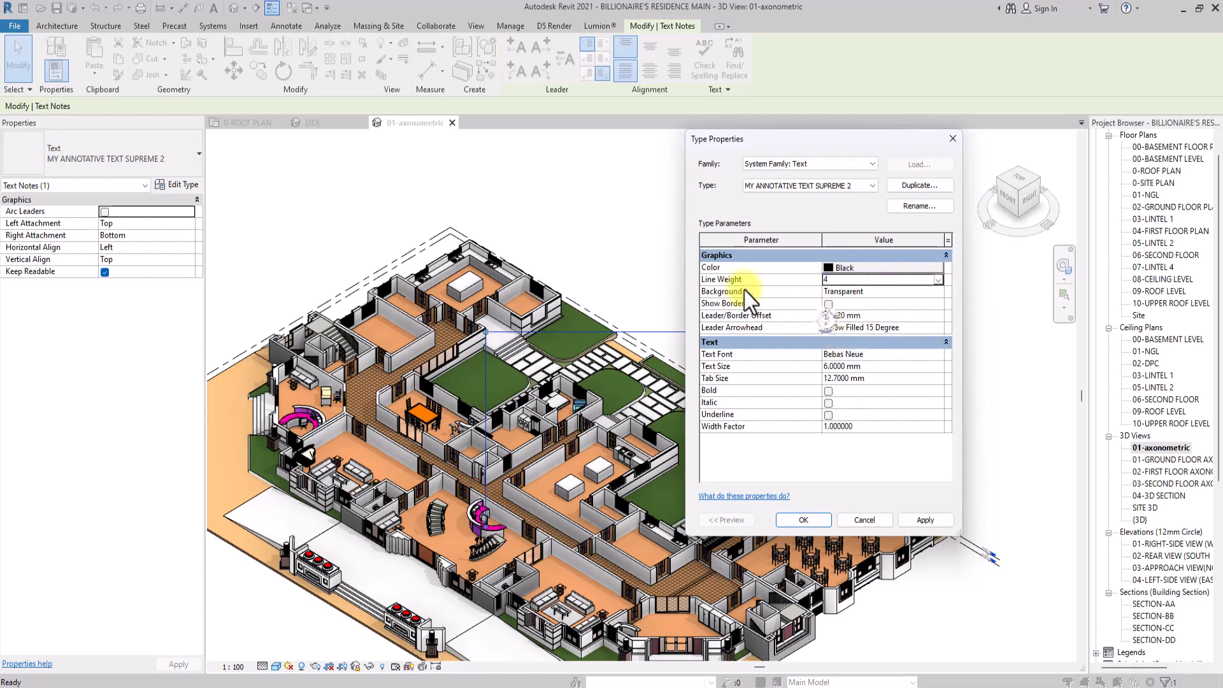
pyautogui.click(802, 520)
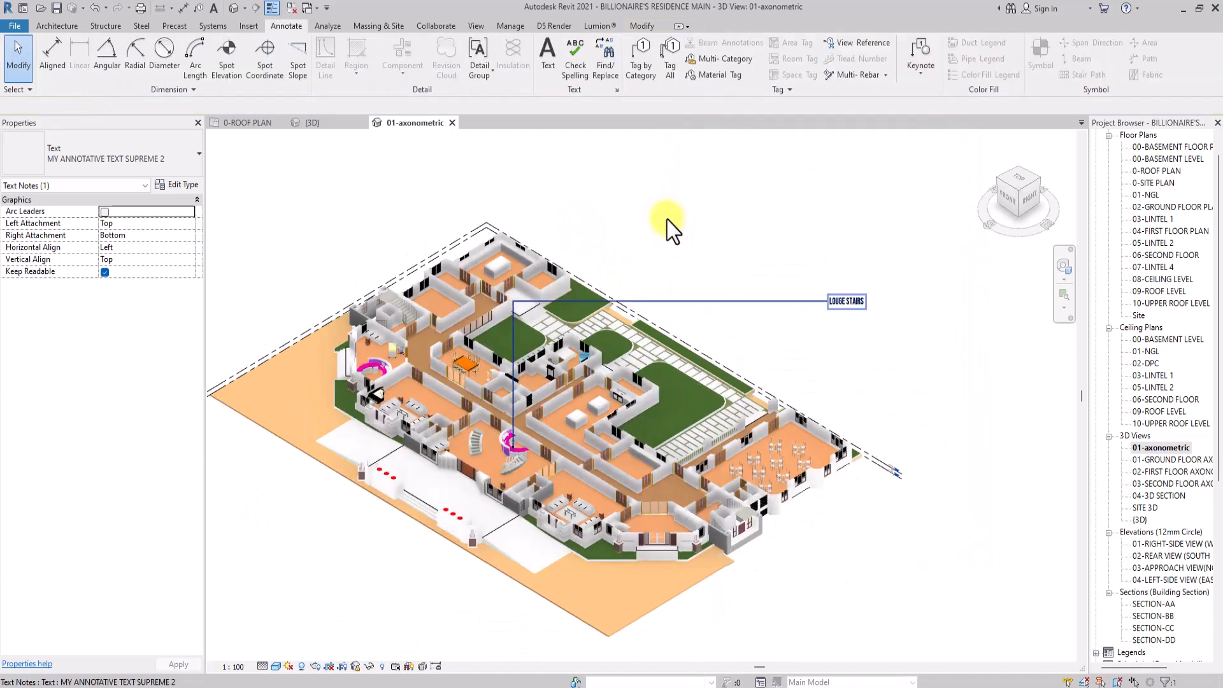
pyautogui.press('Escape')
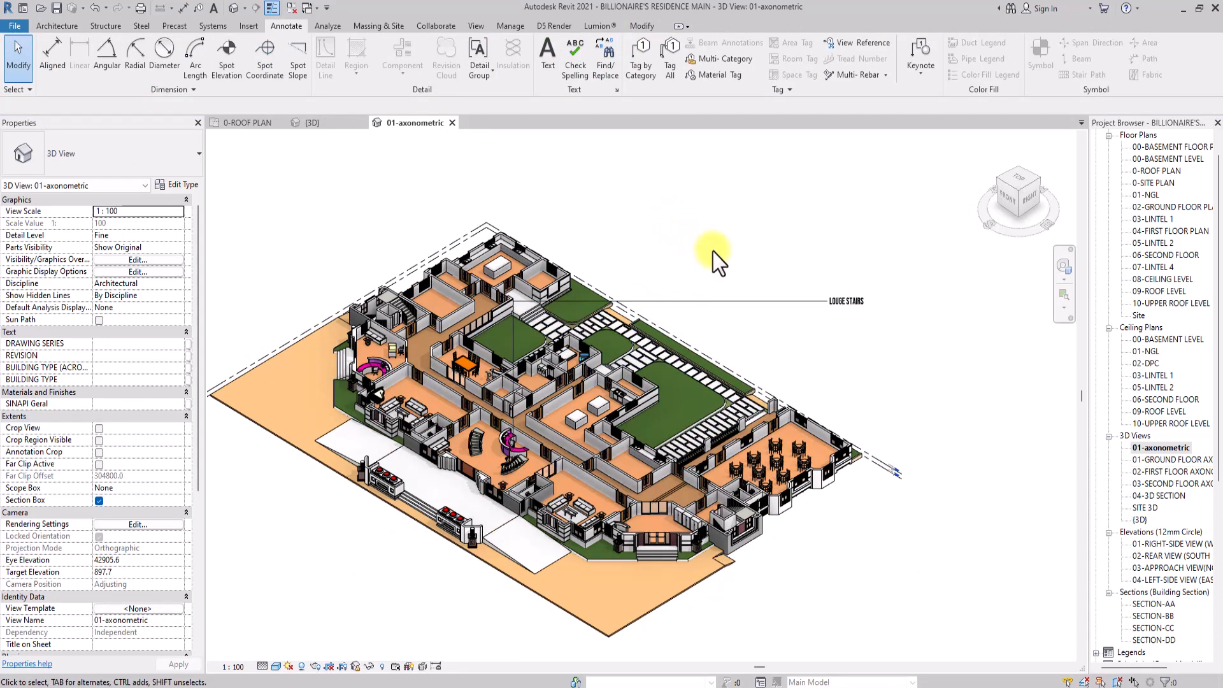
# Create a new sheet with the SCHOOL TITLE PANEL title block.
pyautogui.scroll(-1, 1137, 538)
pyautogui.scroll(-1, 1071, 557)
pyautogui.scroll(-2, 1118, 534)
pyautogui.scroll(-4, 1121, 542)
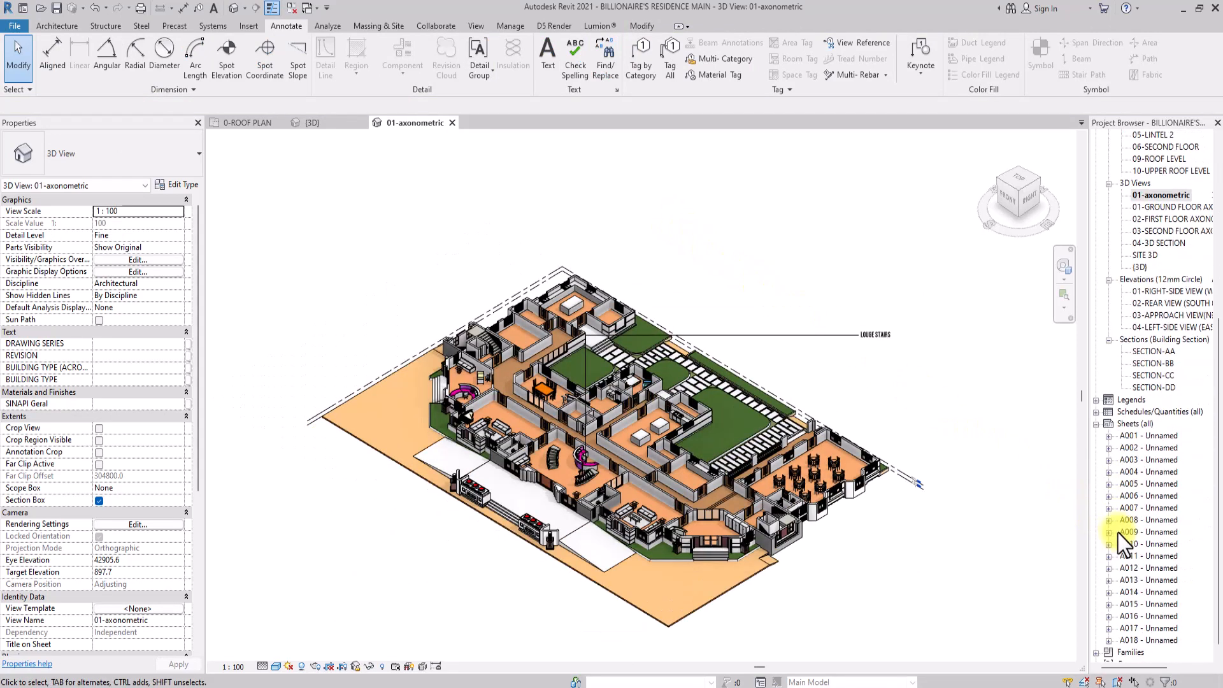
pyautogui.click(1111, 390)
pyautogui.click(1112, 401)
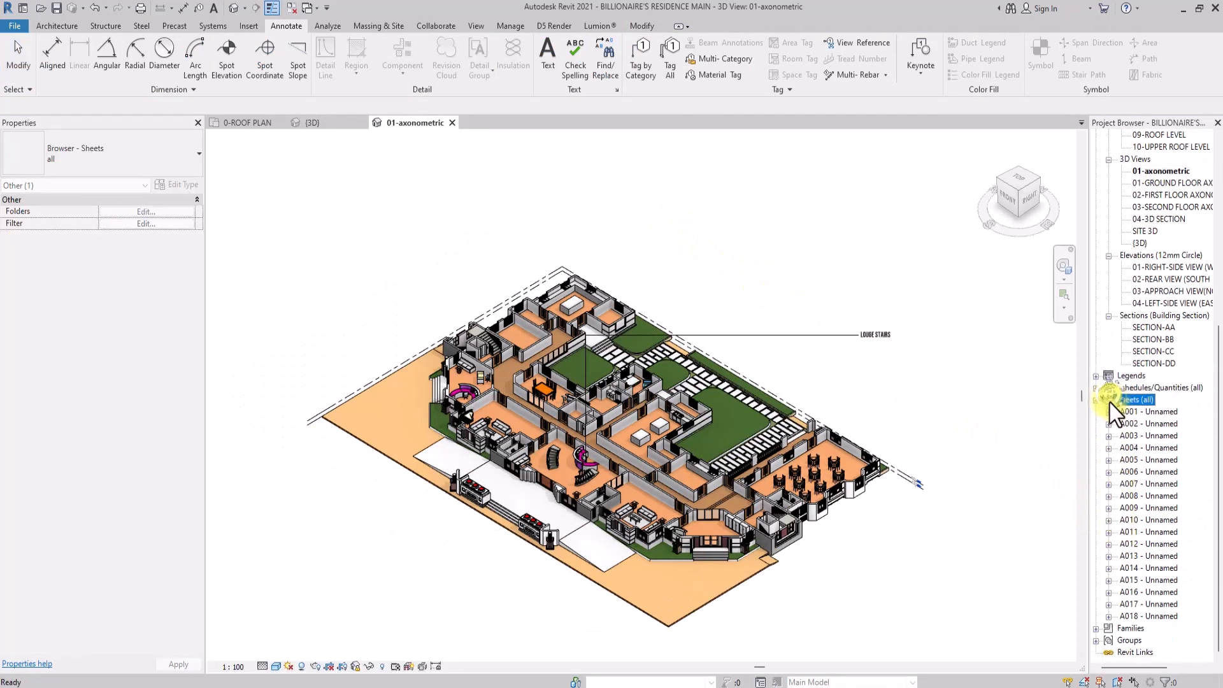
pyautogui.rightClick(1112, 403)
pyautogui.click(1124, 417)
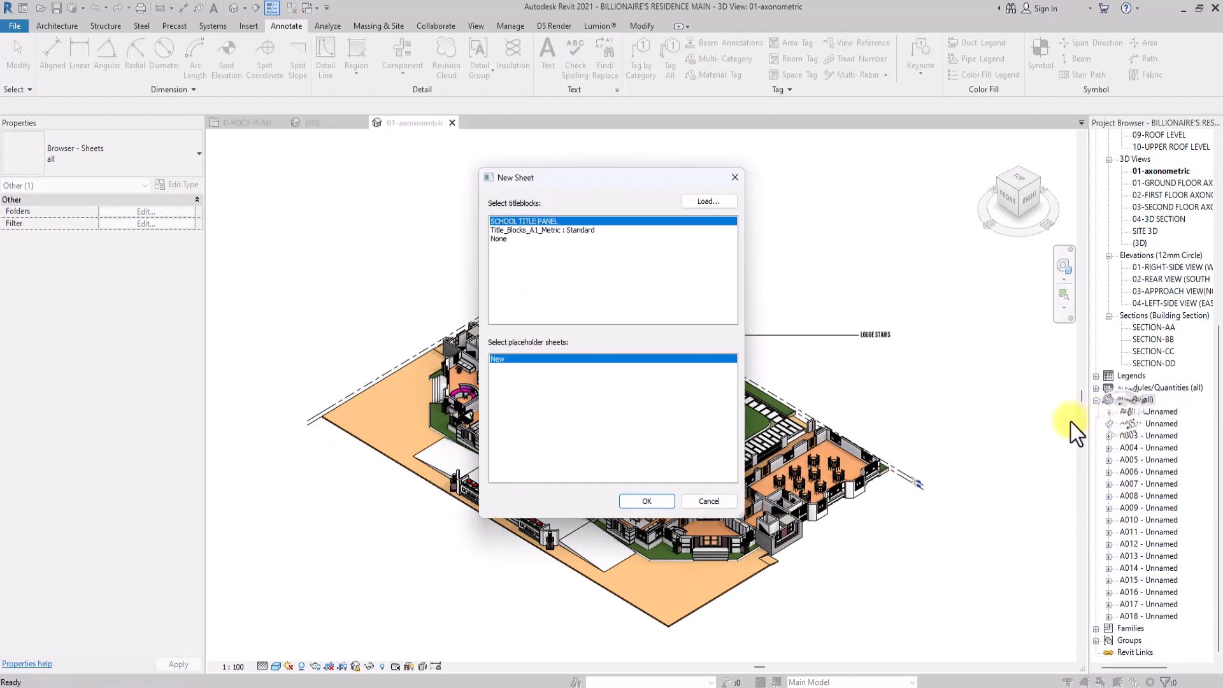
pyautogui.click(648, 502)
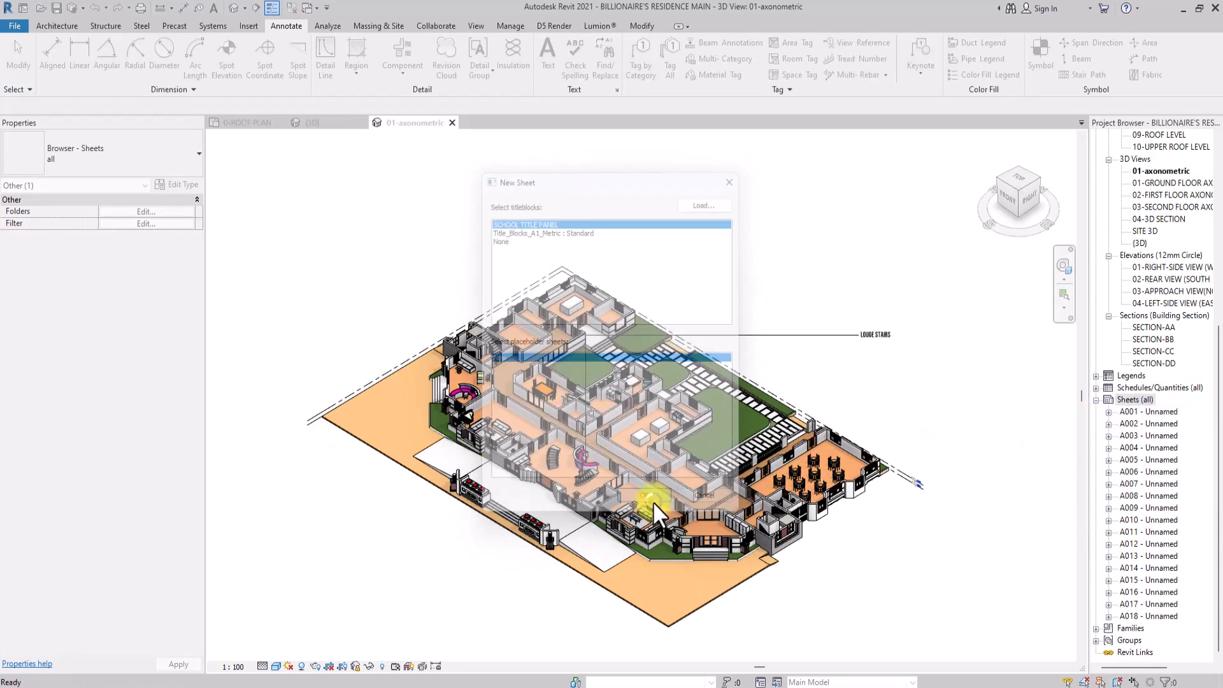
# Place the 01-axonometric 3D view on the new A019 sheet, roughly in the middle of the drawing area.
pyautogui.scroll(5, 1144, 416)
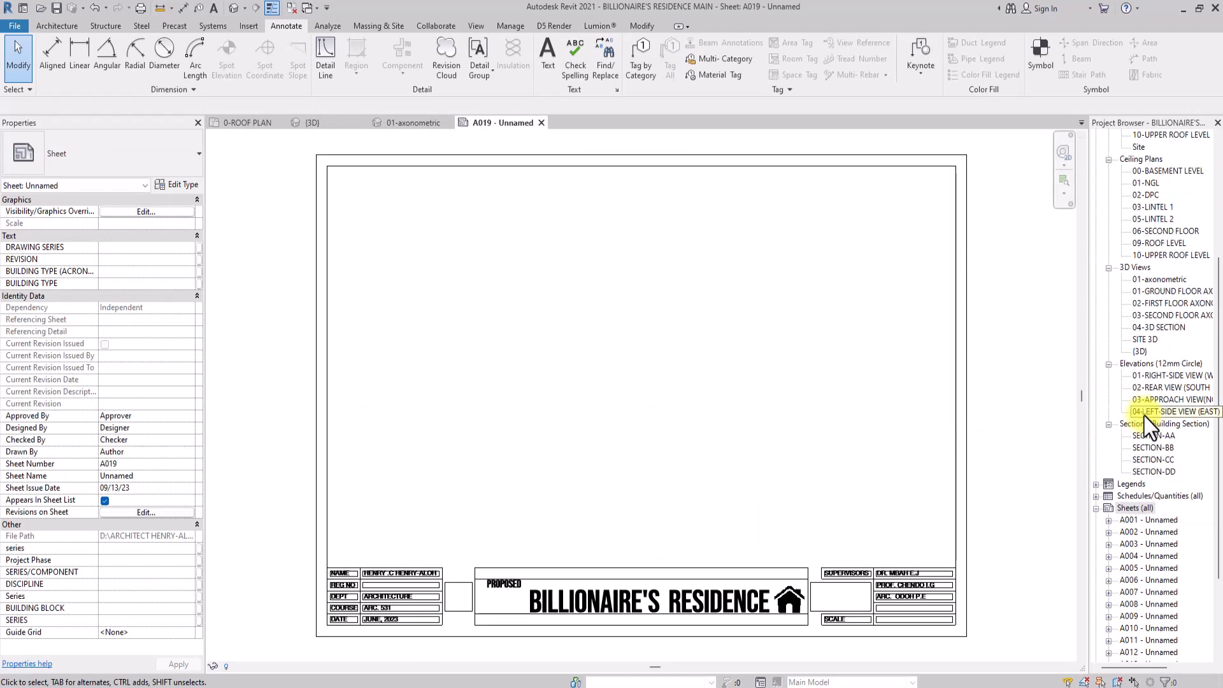
pyautogui.scroll(2, 1144, 415)
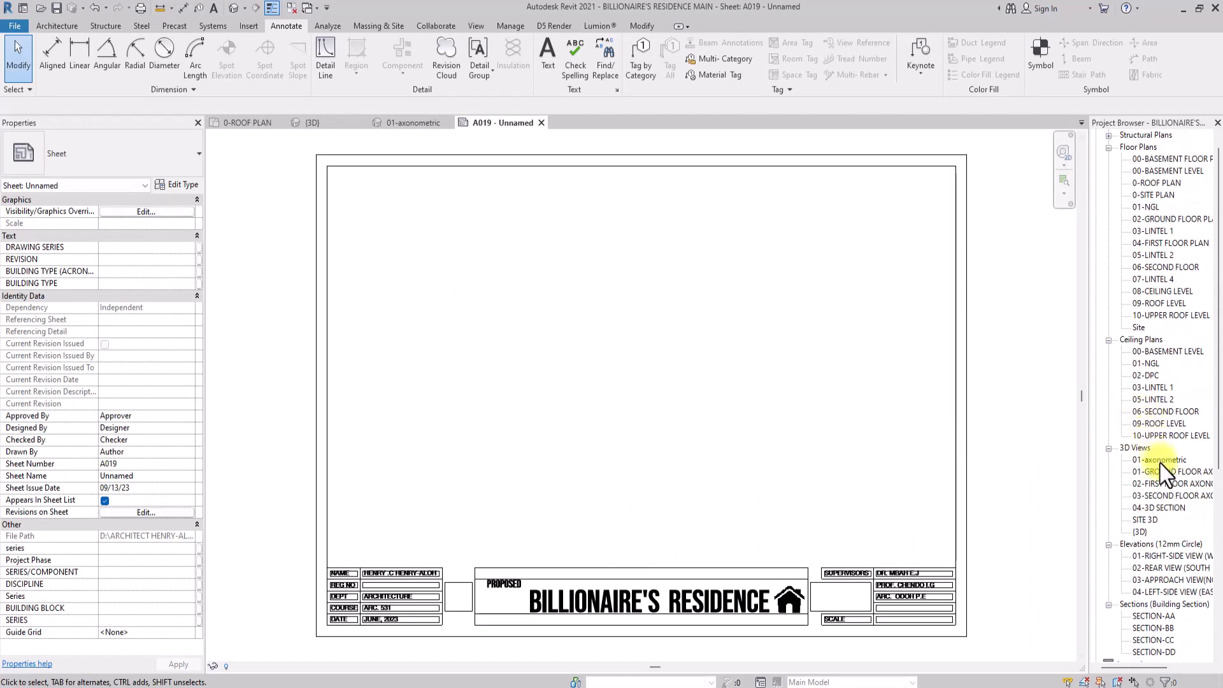
pyautogui.moveTo(1161, 464); pyautogui.dragTo(591, 349)
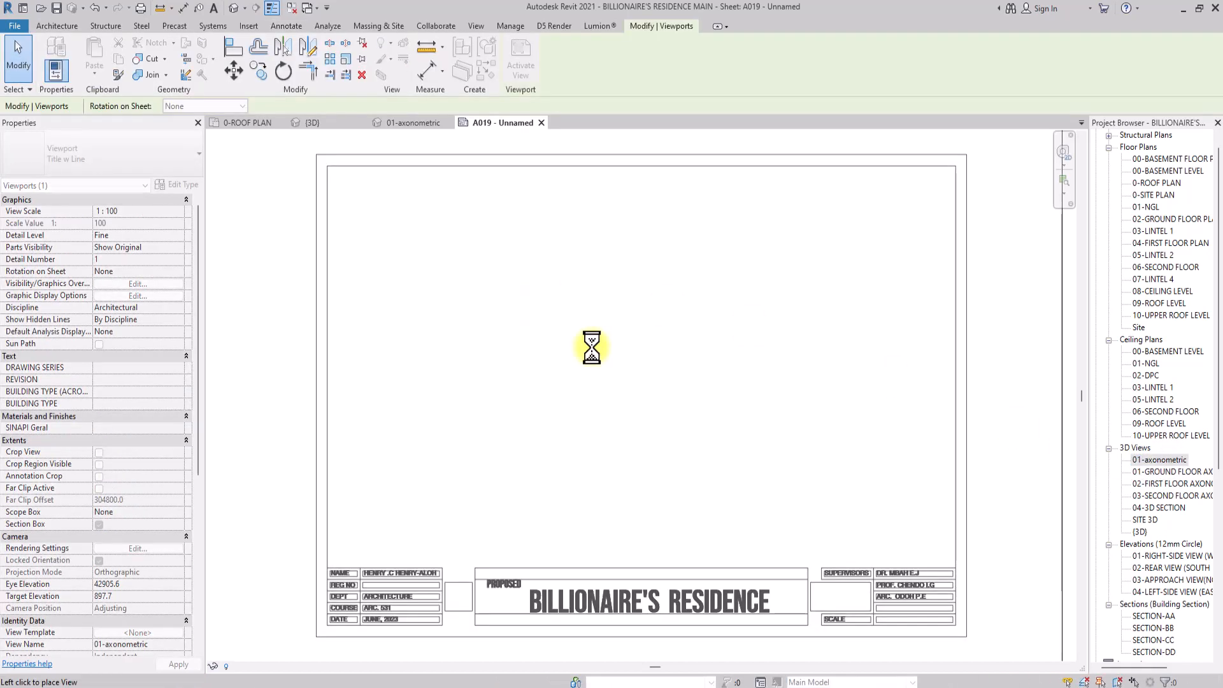
pyautogui.click(617, 344)
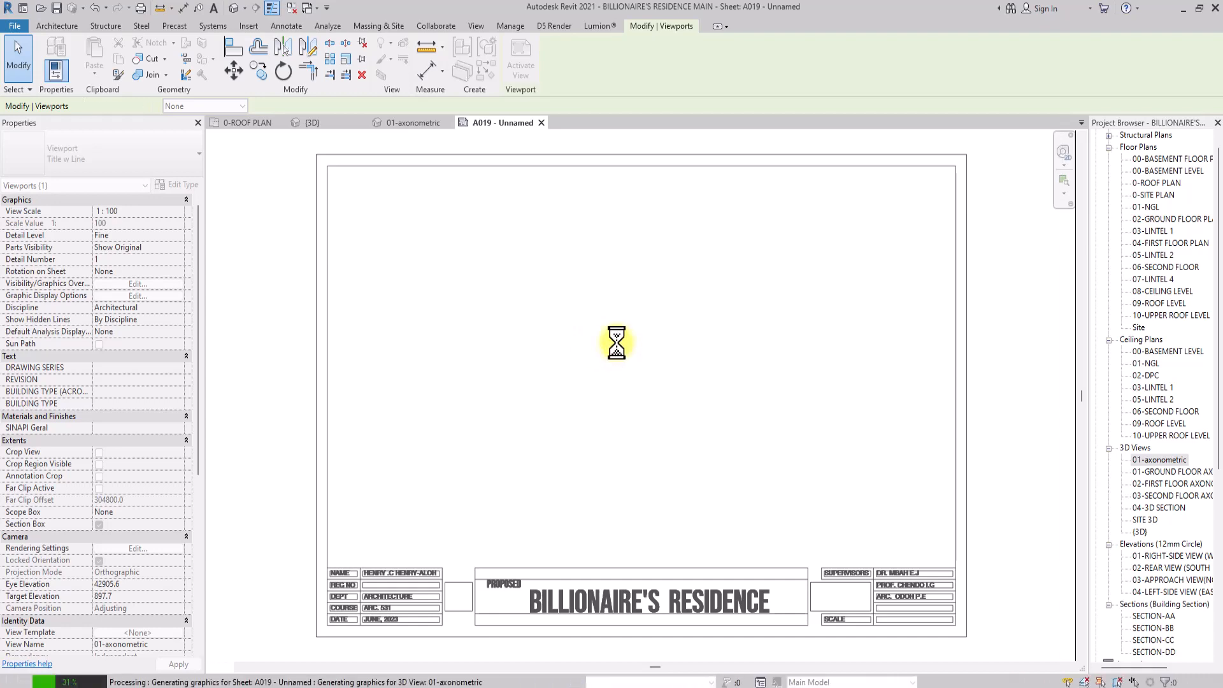
pyautogui.scroll(-4, 616, 349)
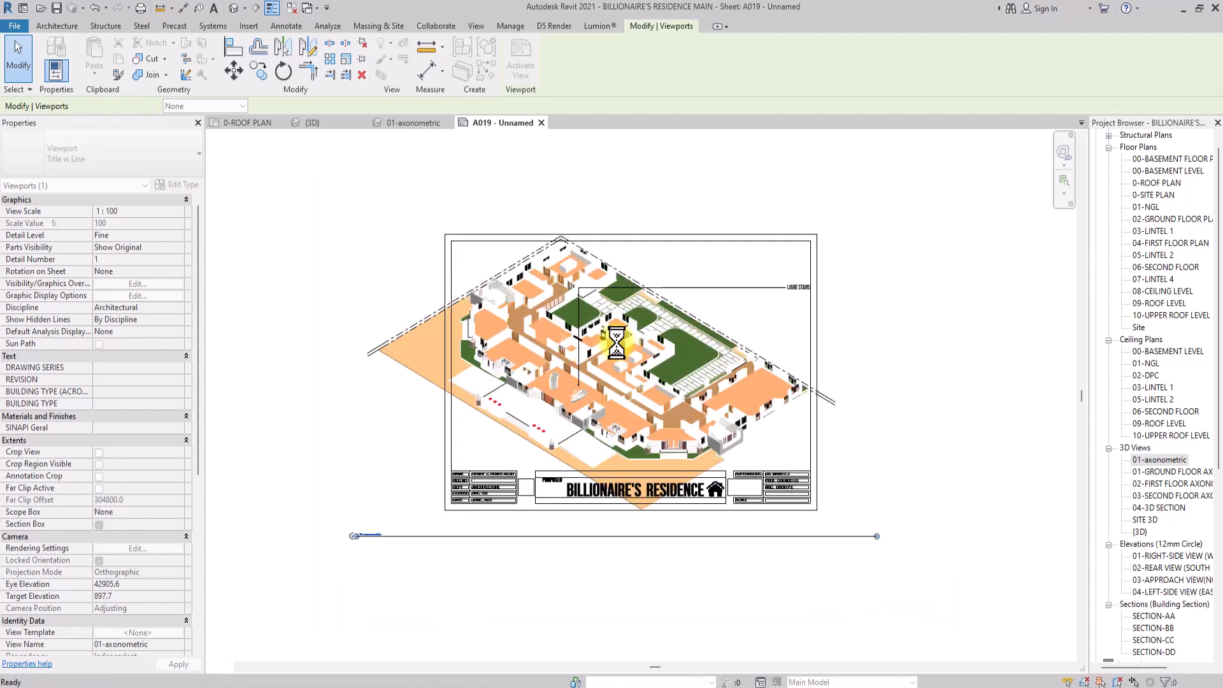
pyautogui.scroll(3, 598, 405)
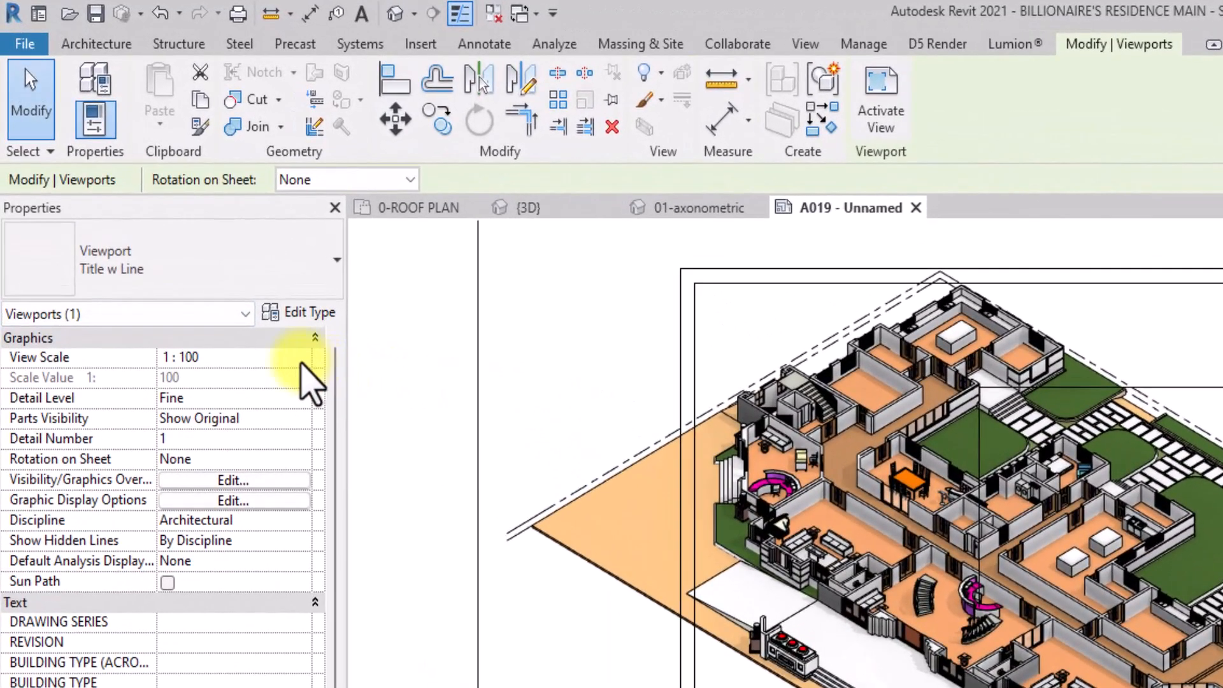
# Give the axonometric viewport a custom view scale of 1:150 and reposition it so the model sits centrally inside the sheet border.
pyautogui.click(301, 362)
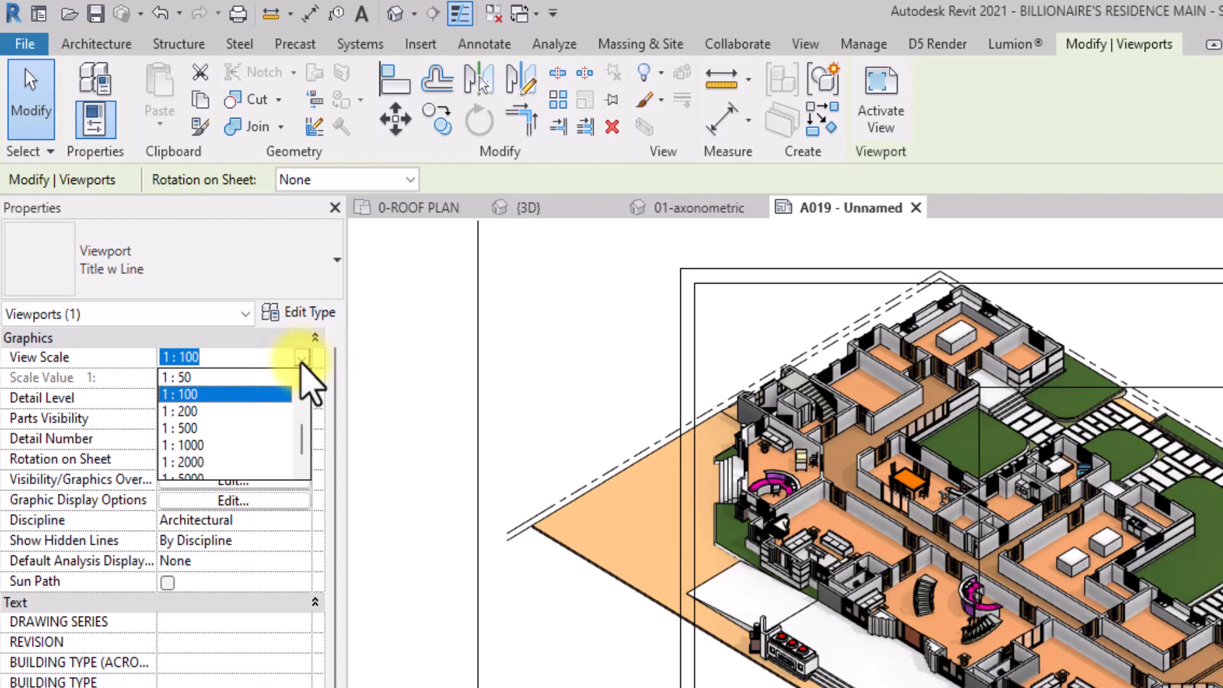
pyautogui.scroll(3, 265, 382)
pyautogui.click(192, 377)
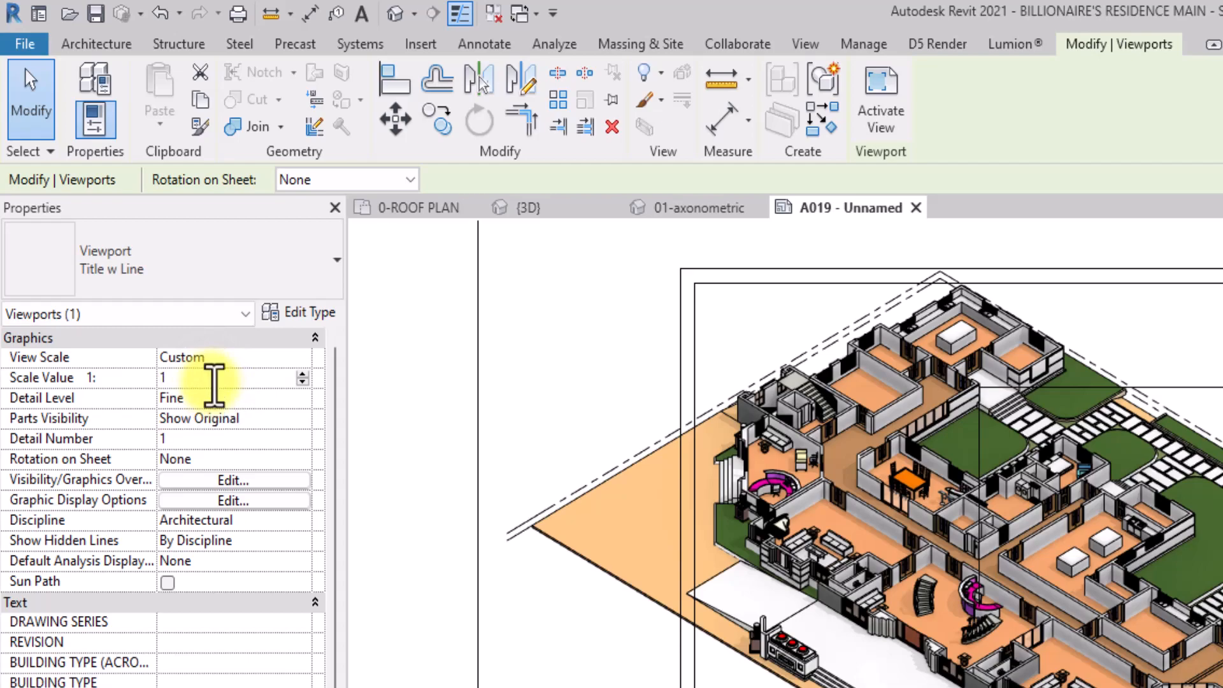
pyautogui.press('Return')
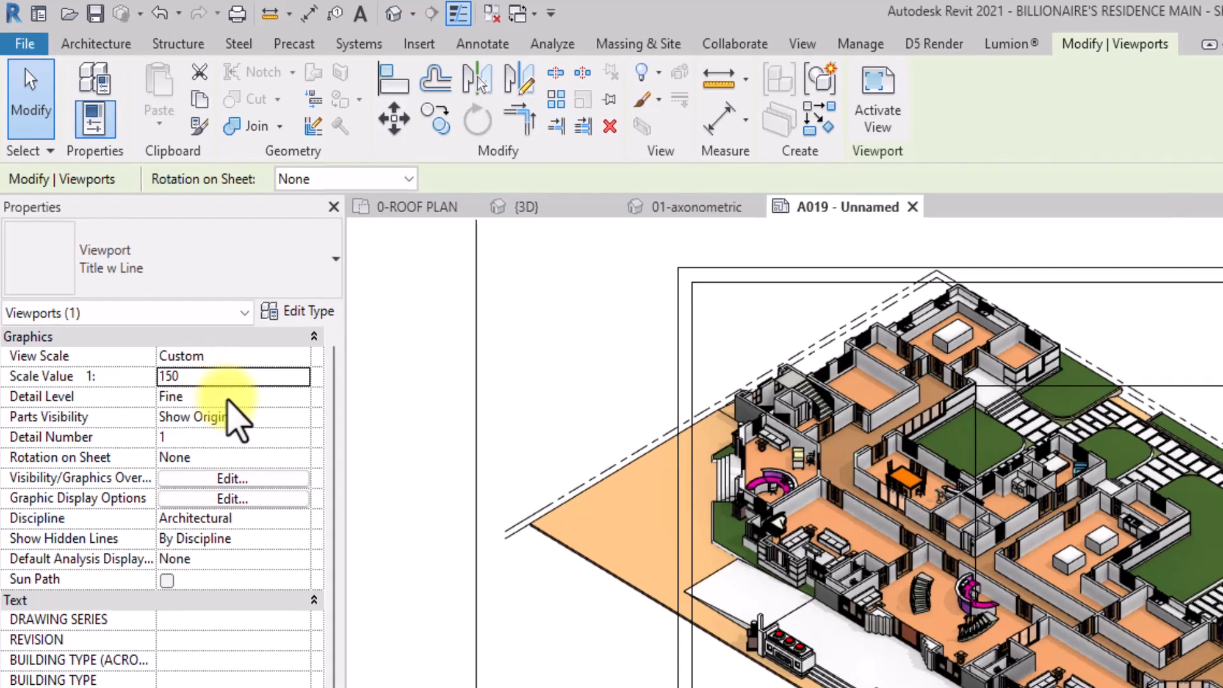
pyautogui.click(343, 433)
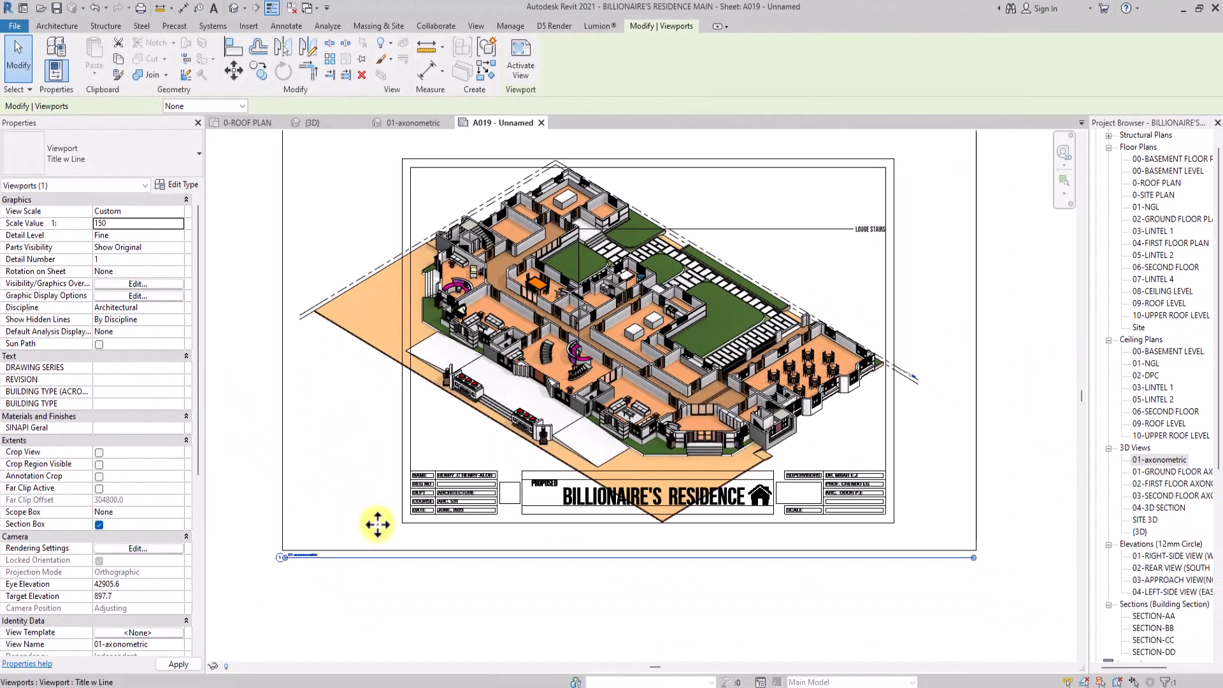
pyautogui.moveTo(437, 439); pyautogui.dragTo(556, 334)
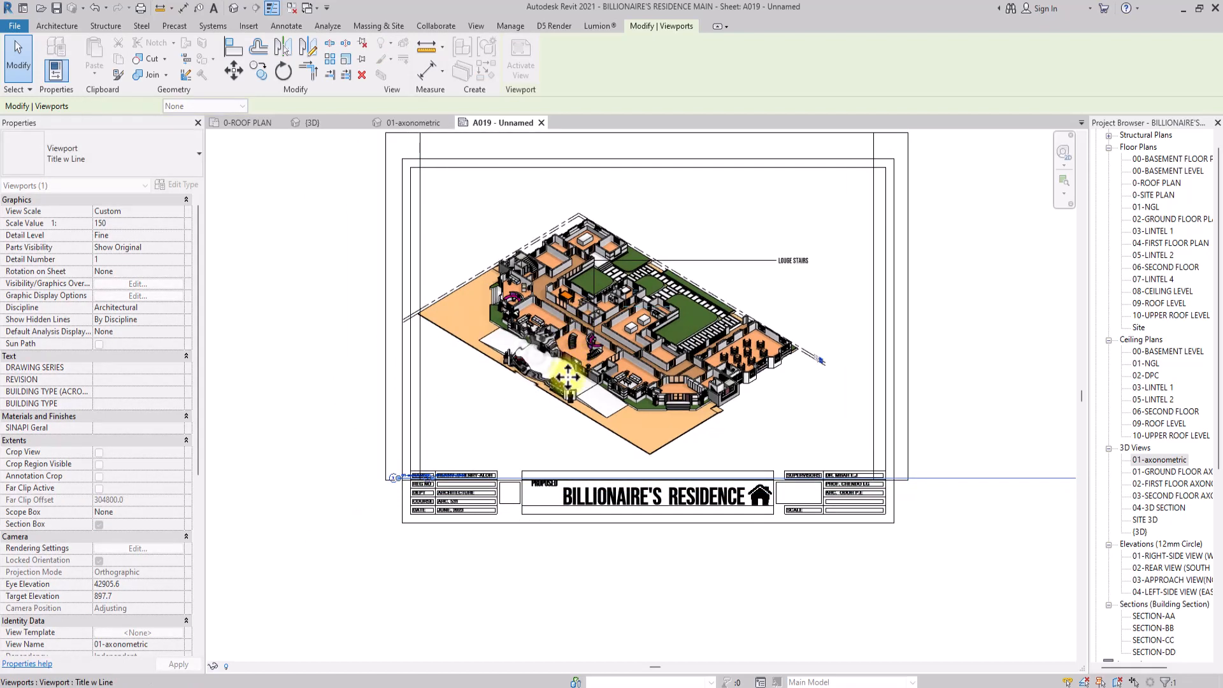
pyautogui.click(515, 580)
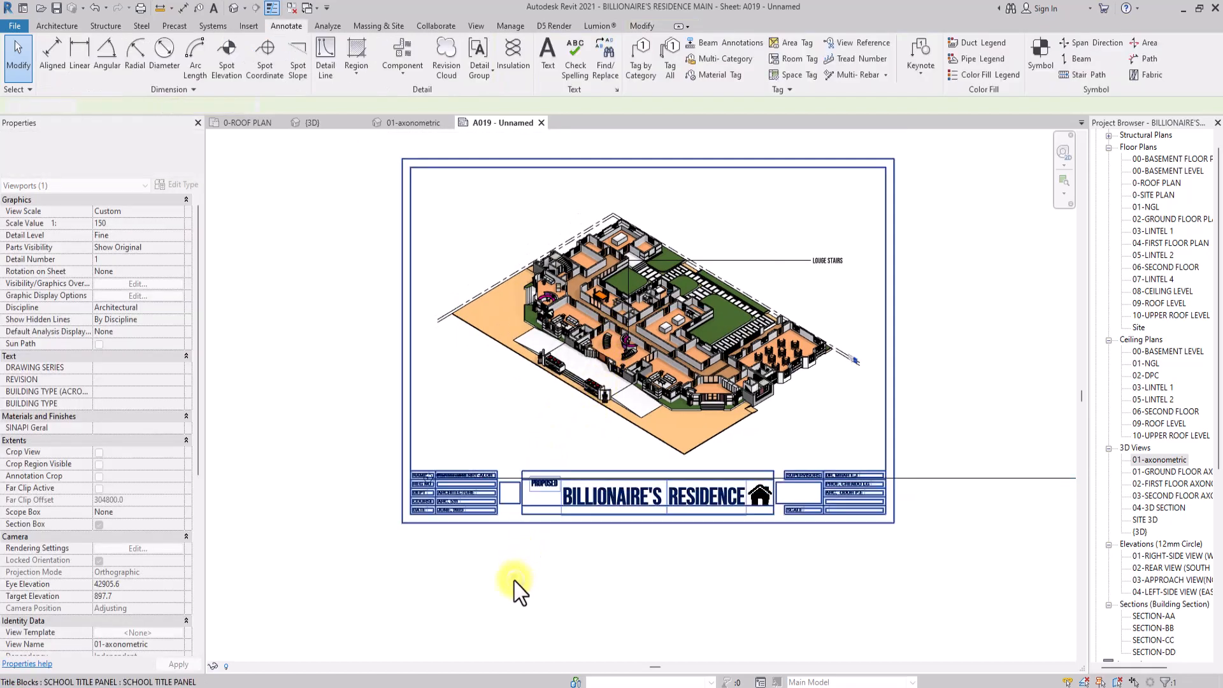
# Move the viewport's title just above the title block's NAME field and shorten its line to about the title text's length.
pyautogui.click(518, 482)
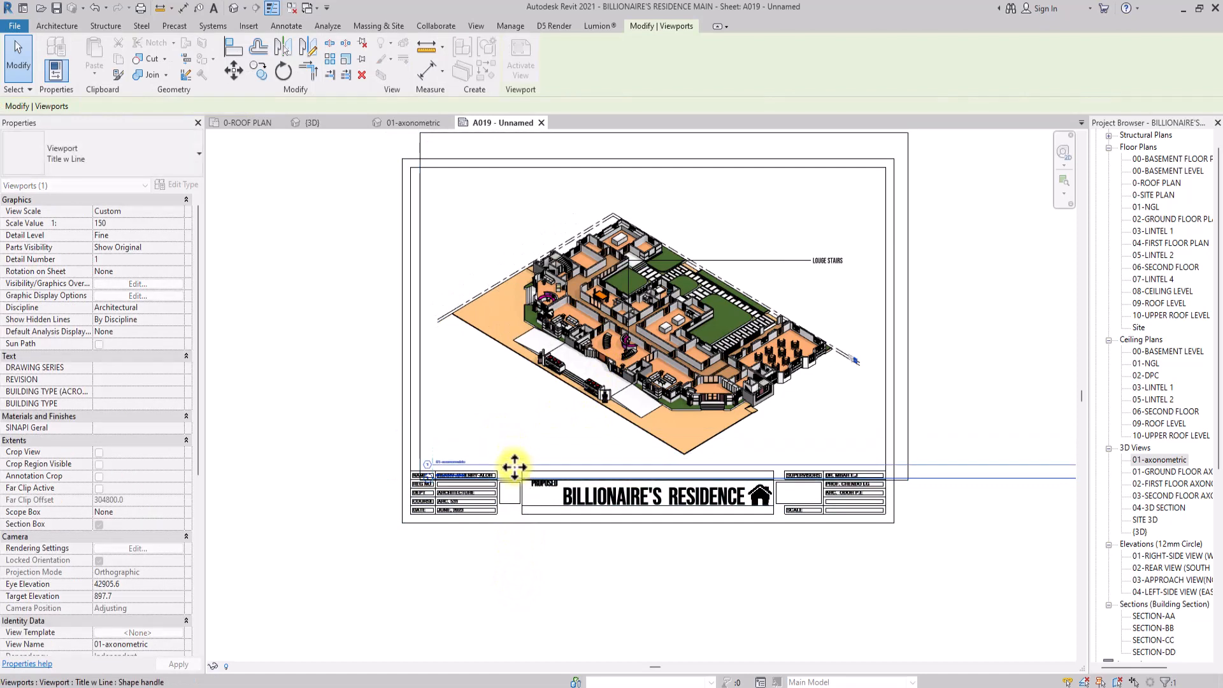
pyautogui.moveTo(515, 467); pyautogui.dragTo(514, 466)
pyautogui.moveTo(649, 196); pyautogui.dragTo(465, 305, button='middle')
pyautogui.scroll(-3, 464, 305)
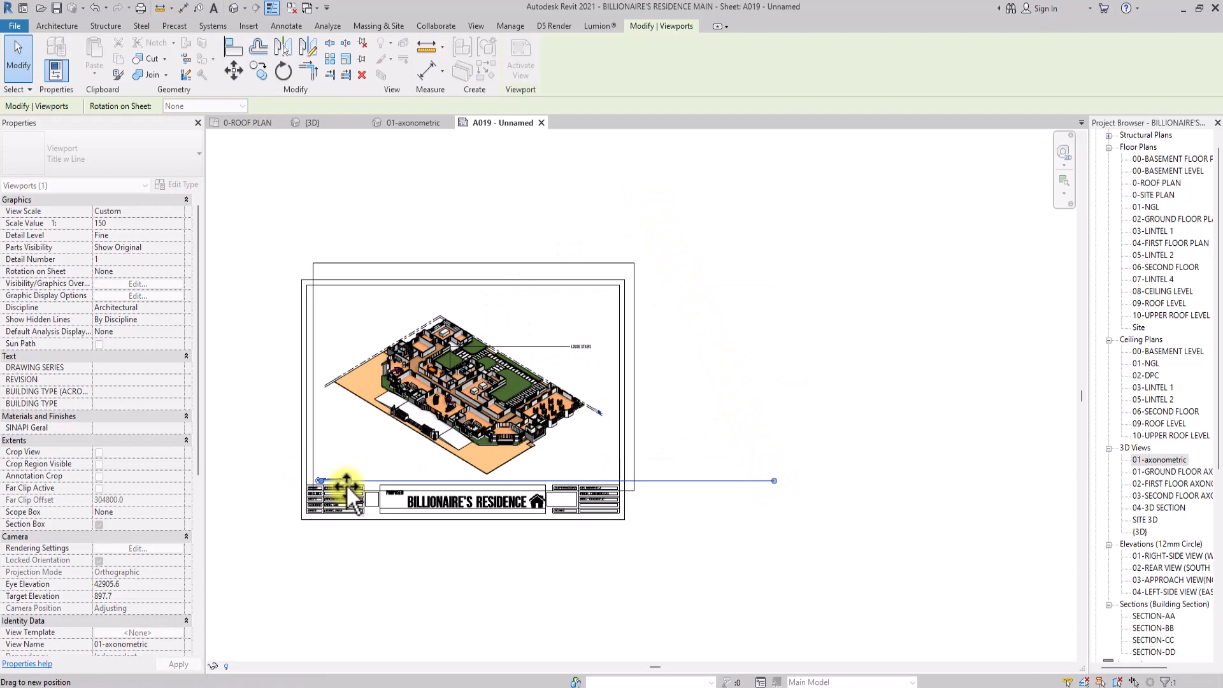
pyautogui.scroll(3, 440, 326)
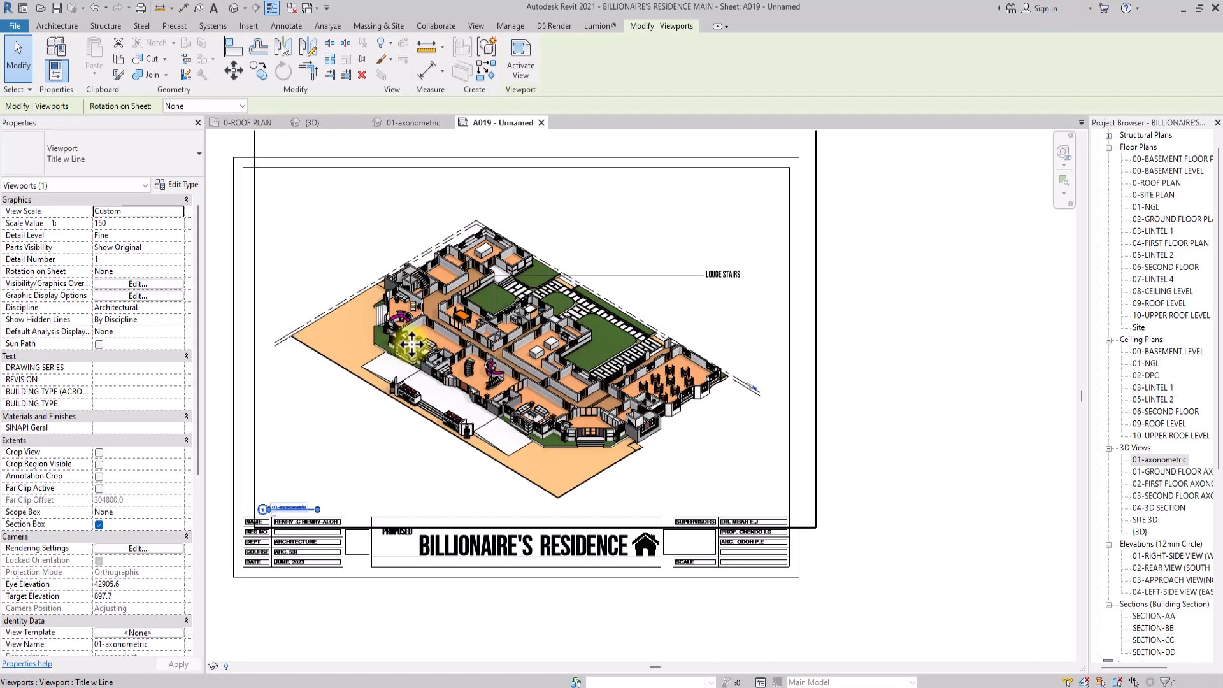
pyautogui.scroll(4, 411, 344)
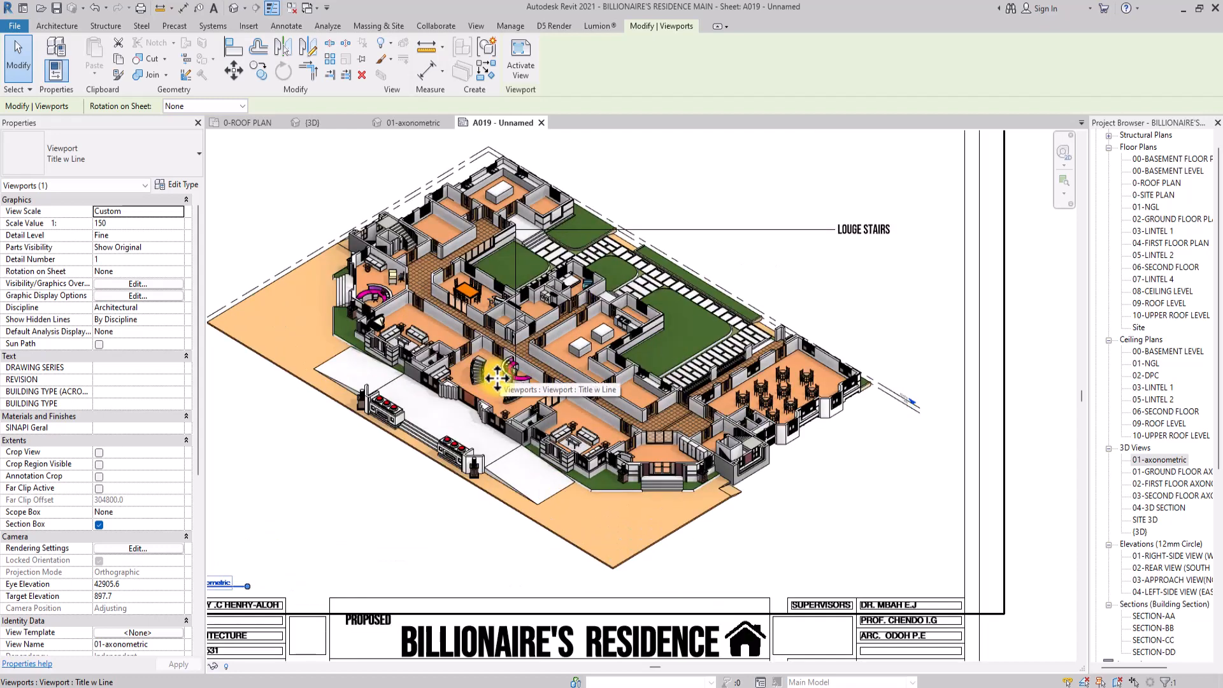